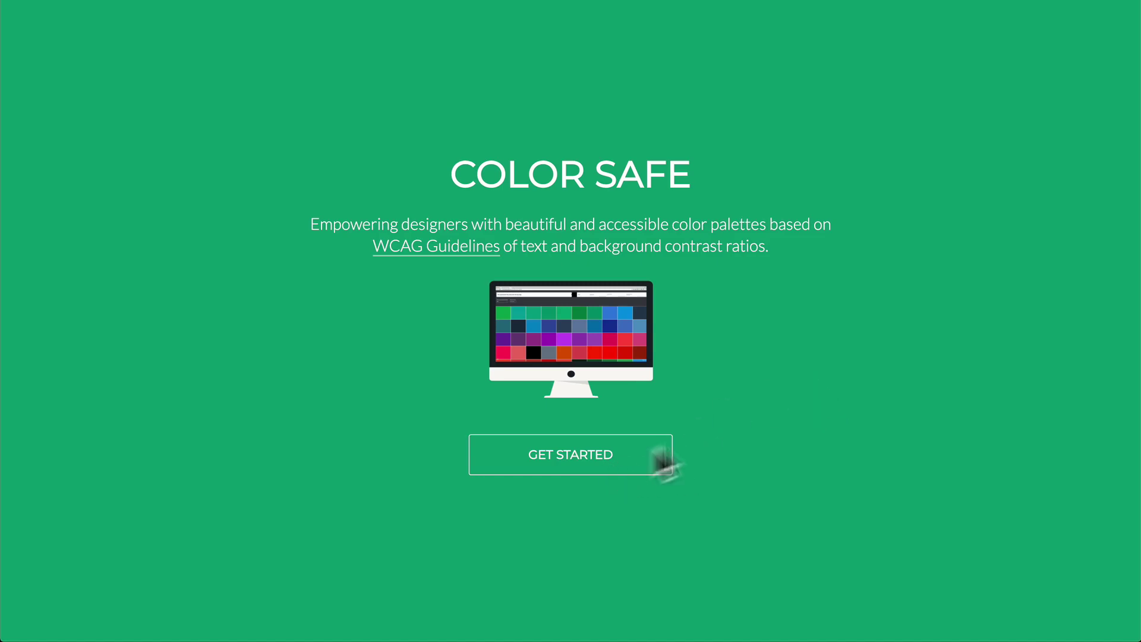
Keep a white #ffffff background, 24px Helvetica weight 400 and WCAG AA in Color Safe's setup.
click(620, 469)
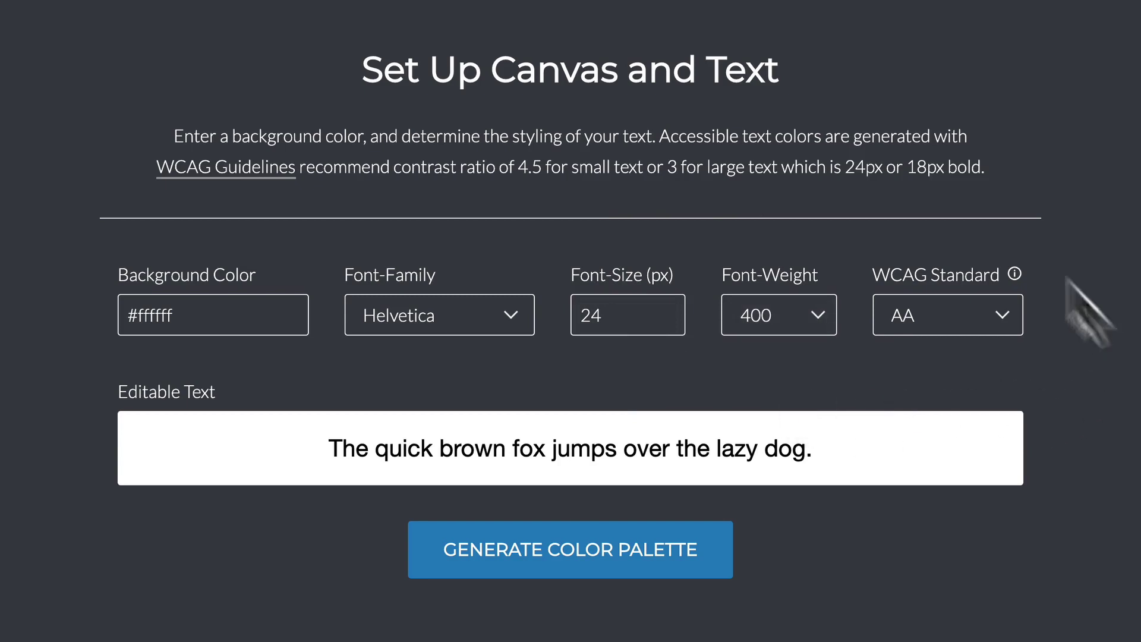
mouse_move(1013, 273)
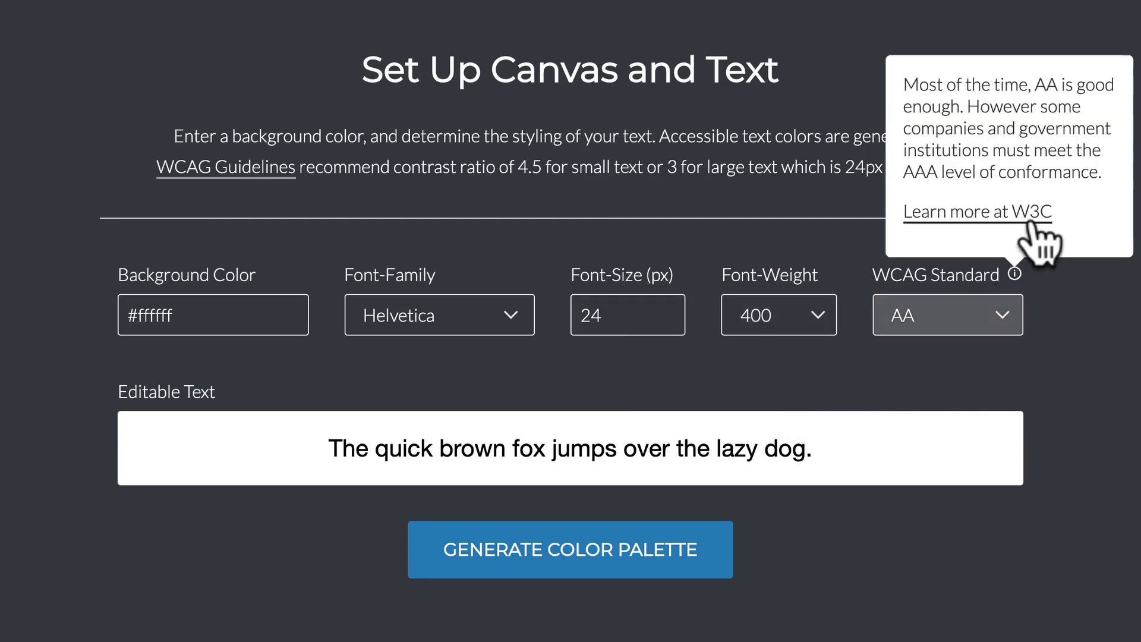
click(962, 327)
click(1070, 382)
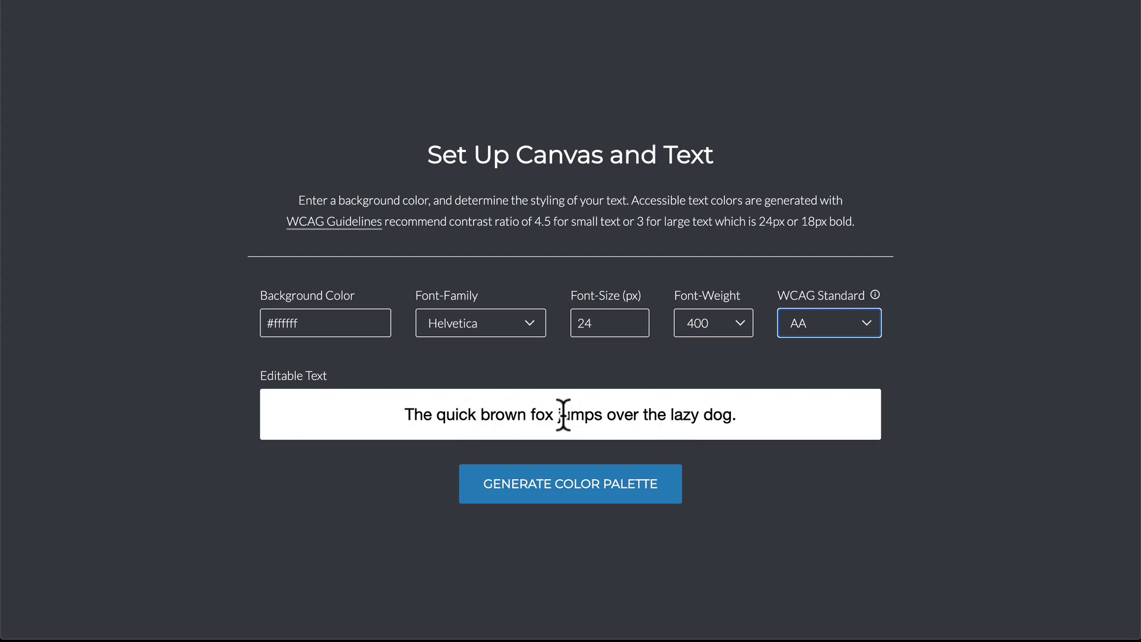
Generate the palette, set the sample text to purple #bf6ee0 (ratio 3.22) and copy its hex.
click(565, 508)
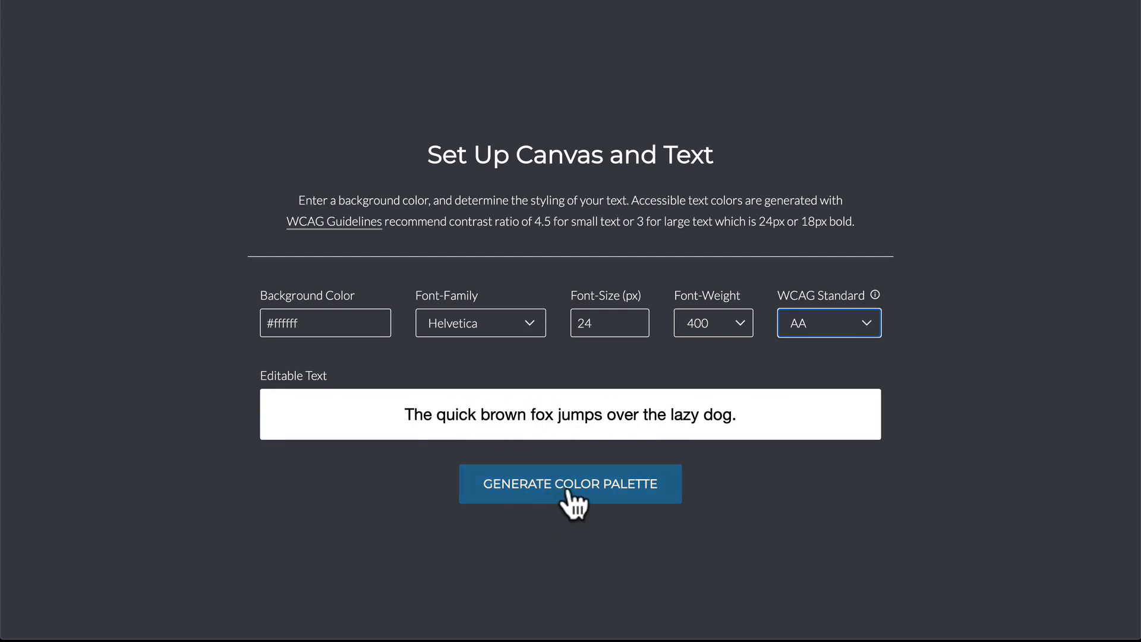
click(563, 491)
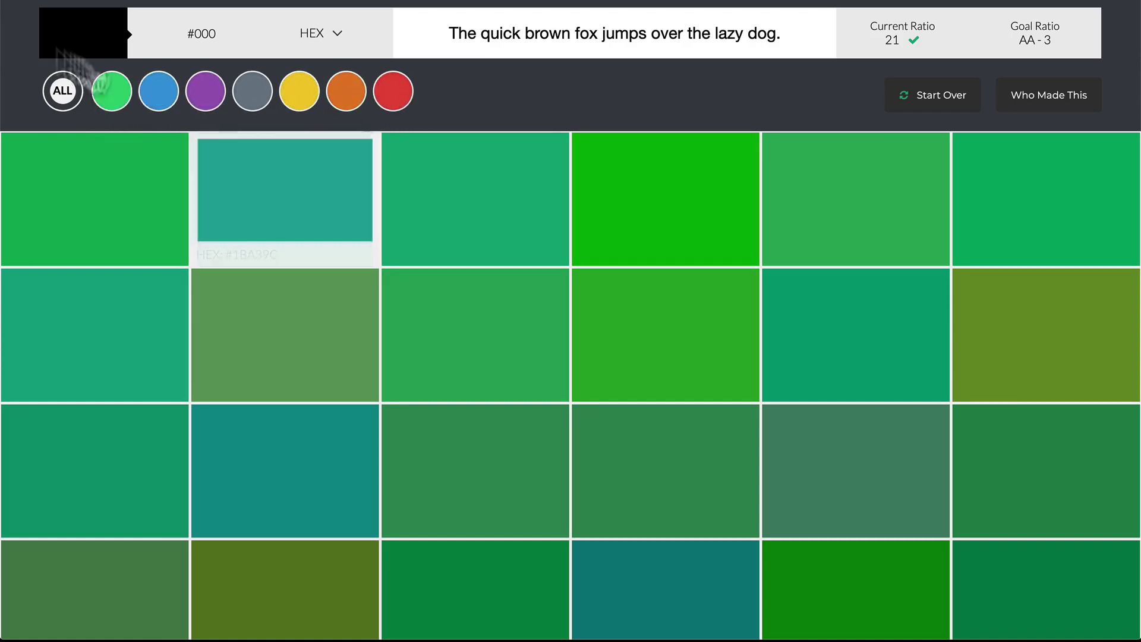
scroll(382, 309, down, 15)
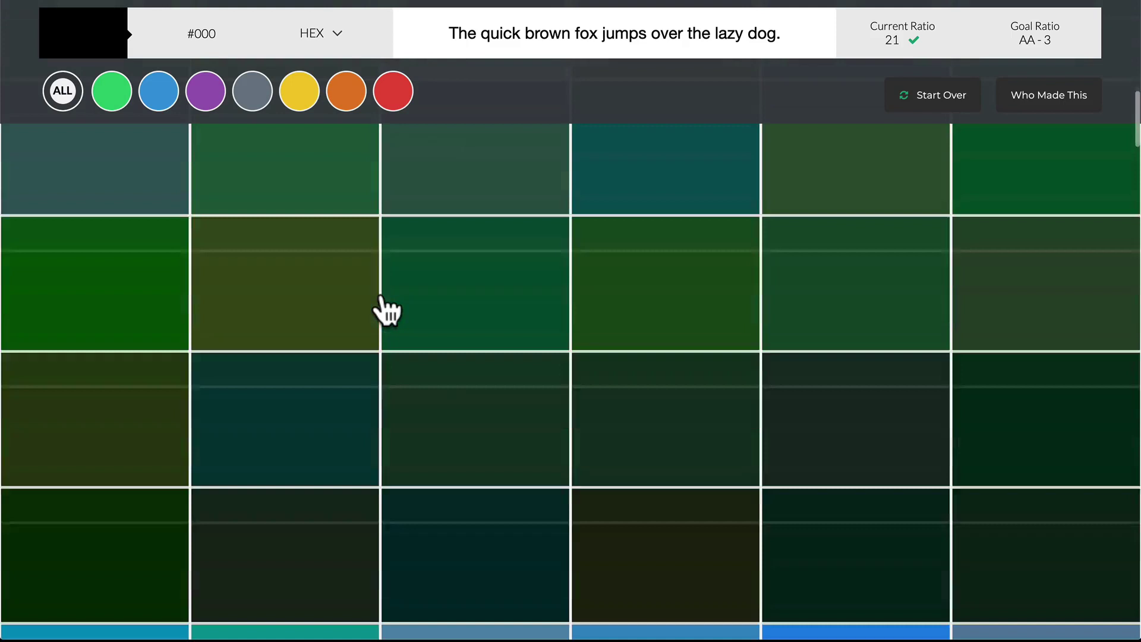
scroll(382, 309, down, 10)
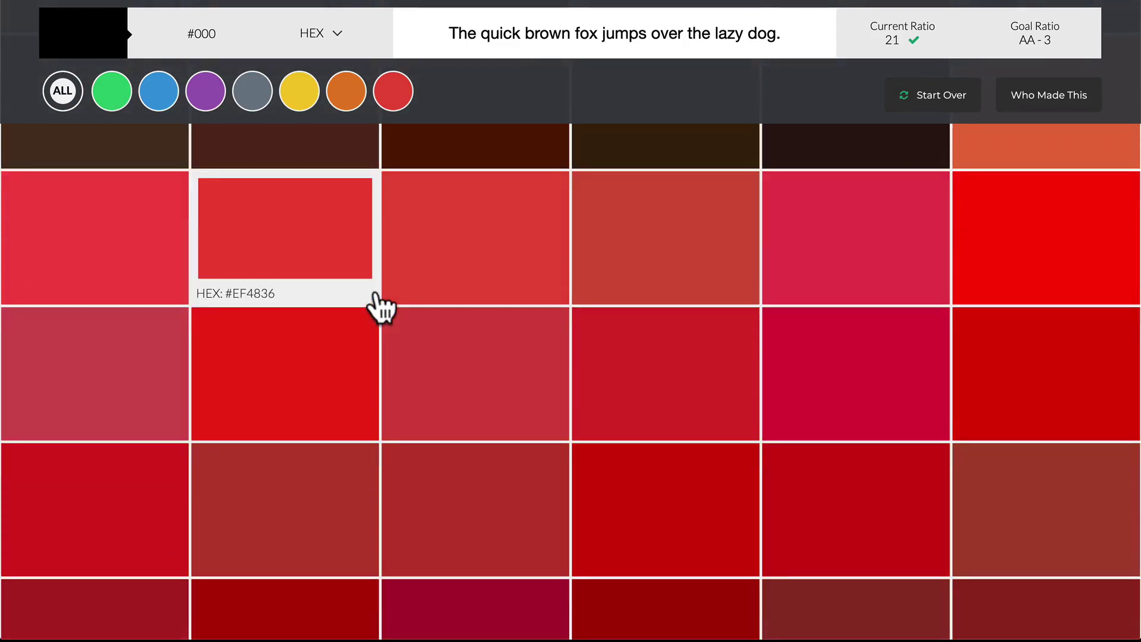
scroll(395, 349, up, 20)
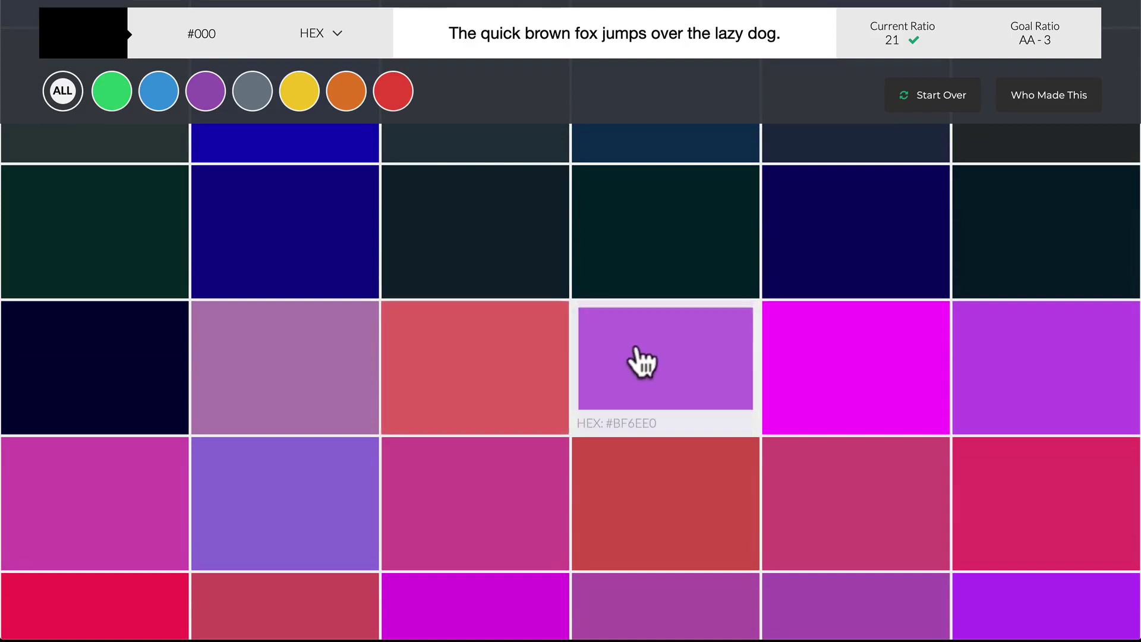
click(669, 371)
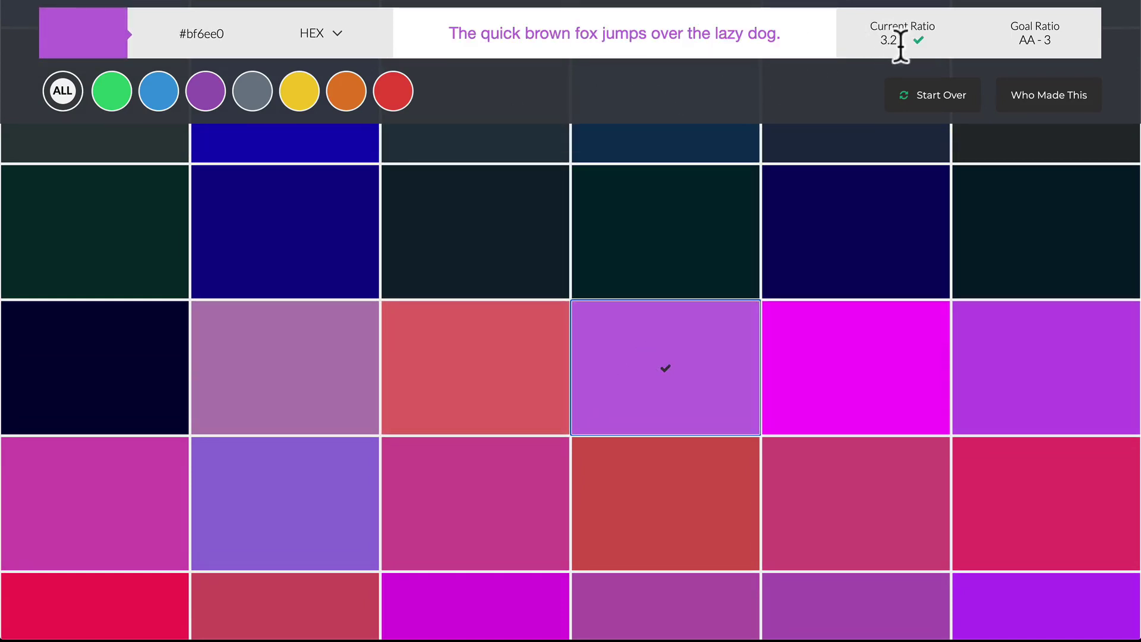
click(201, 34)
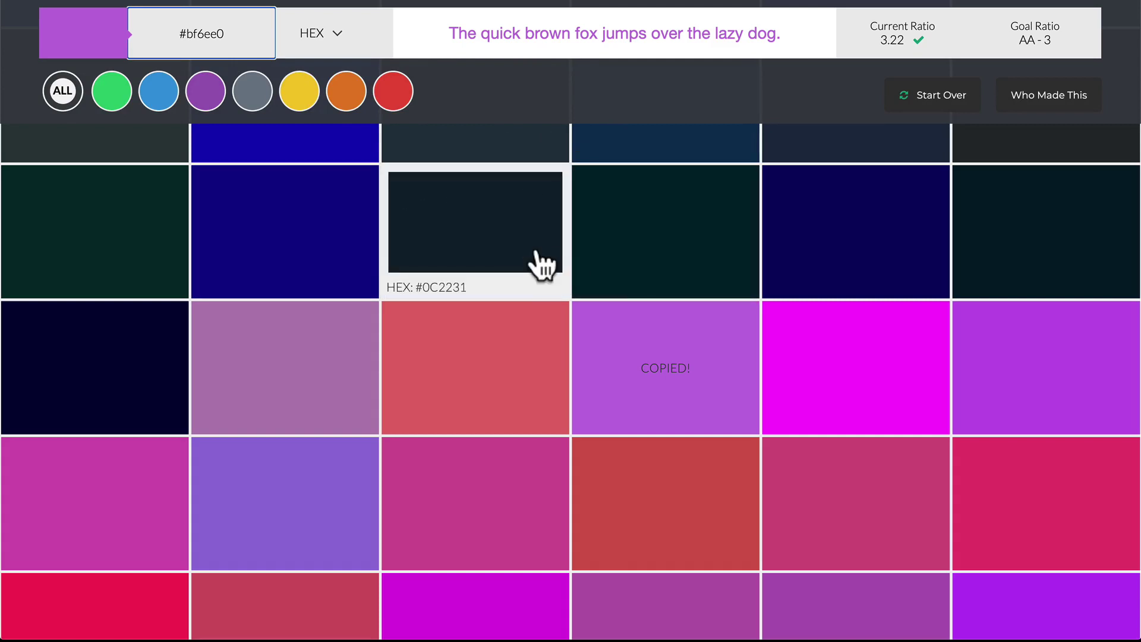
Filter to purples and try #D2527F, #C53C52, #D25299 and #E000E0 as the text colour.
scroll(408, 247, up, 5)
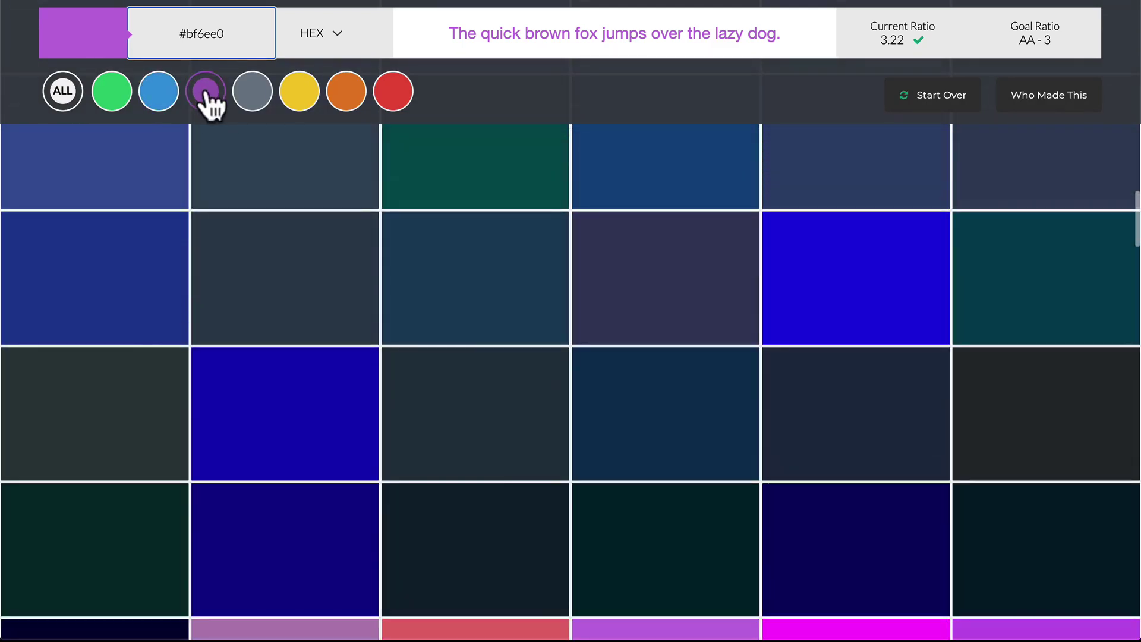
click(207, 95)
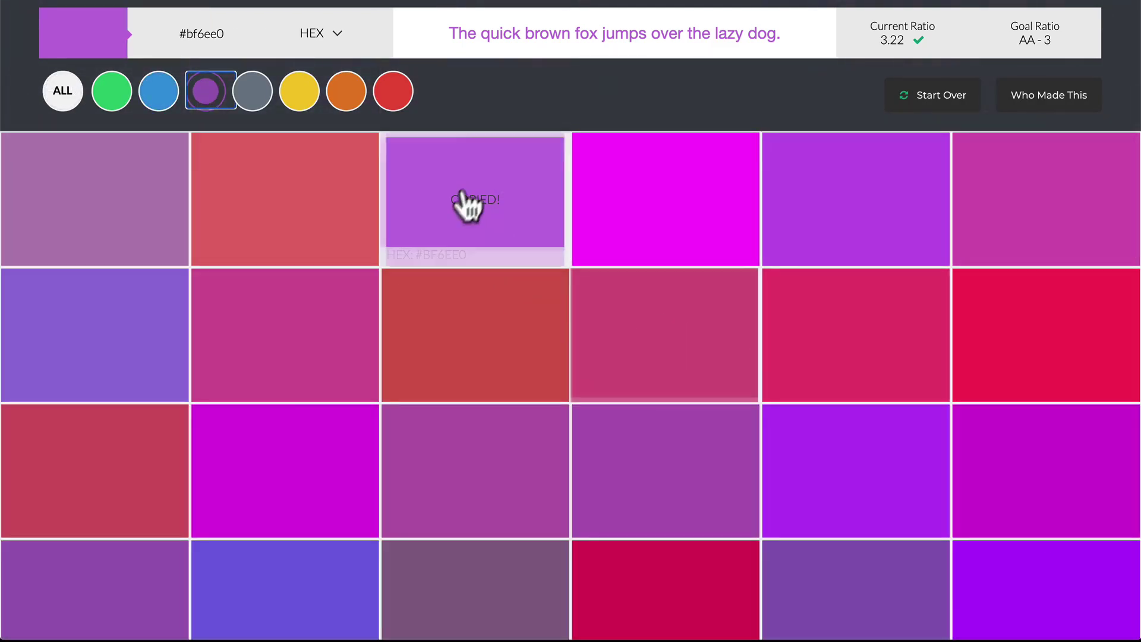
click(675, 356)
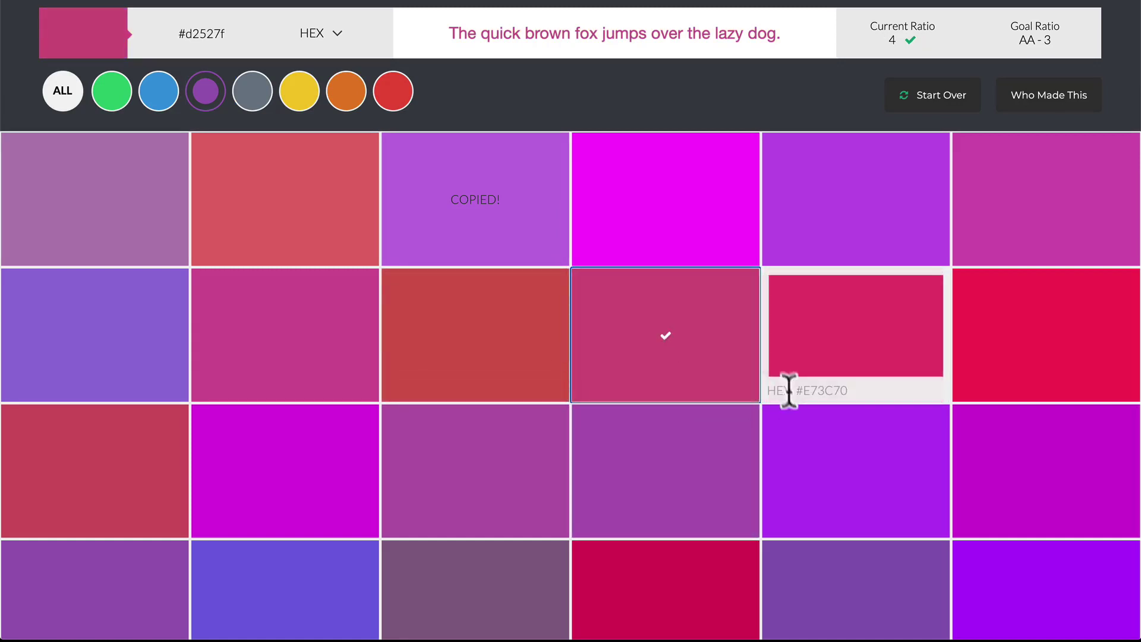
click(469, 368)
click(356, 371)
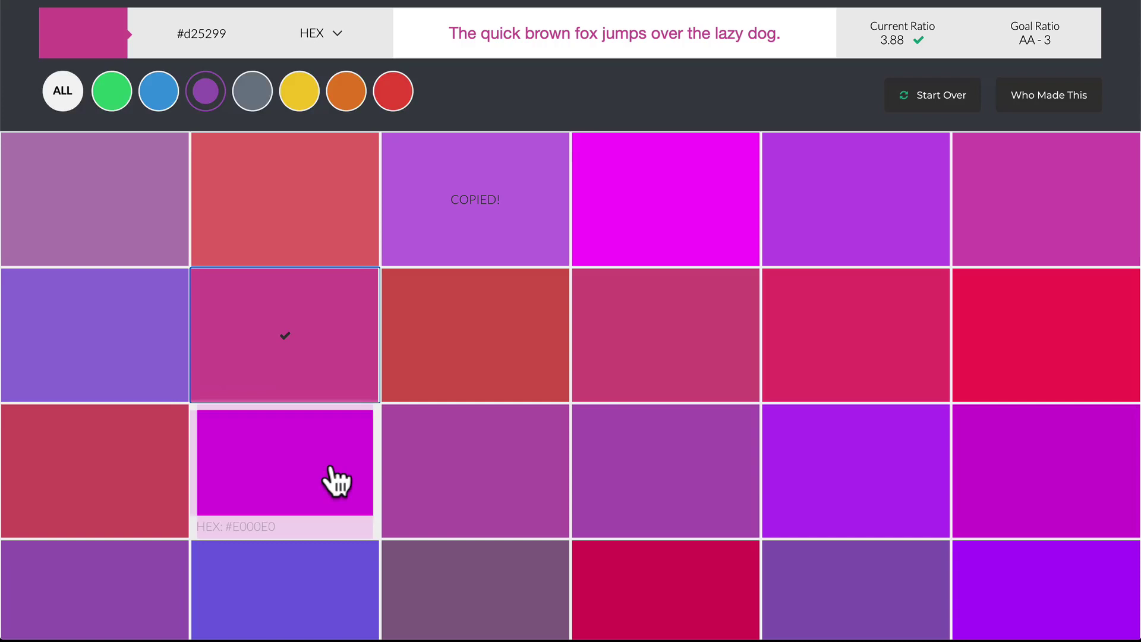
click(331, 467)
Start over with magenta #e000e0 text and begin changing the background colour.
click(261, 98)
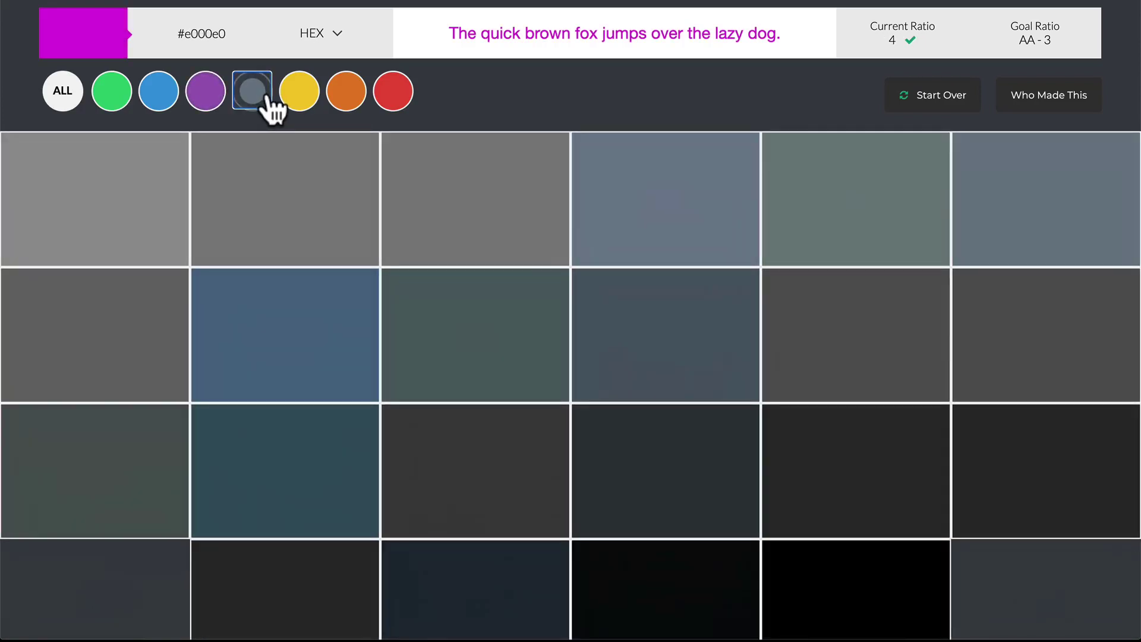
click(939, 98)
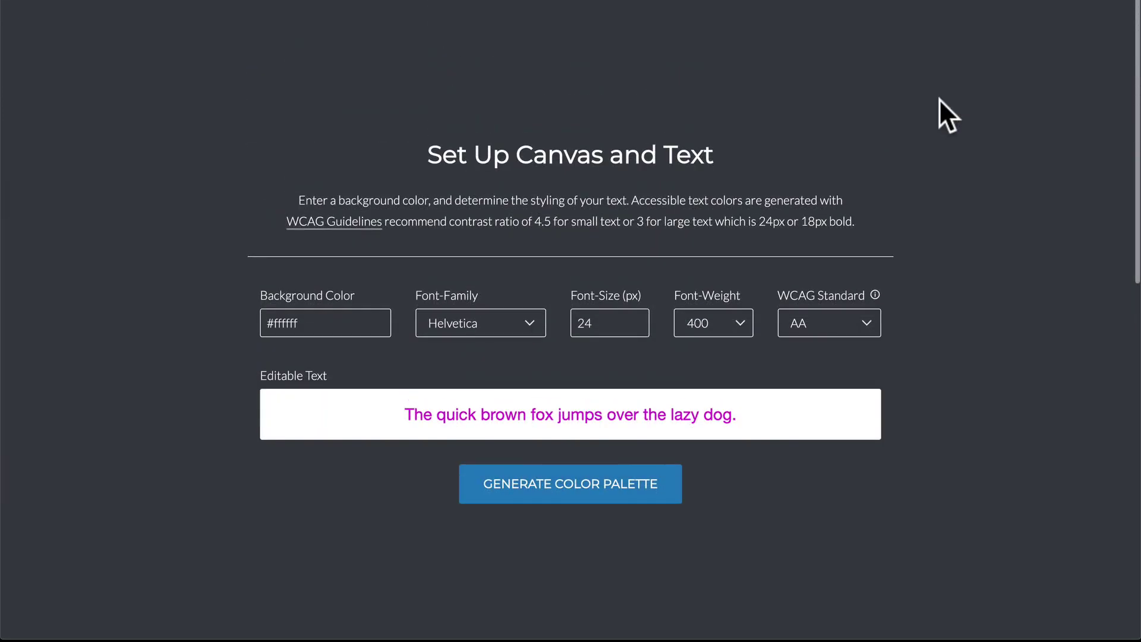
click(322, 323)
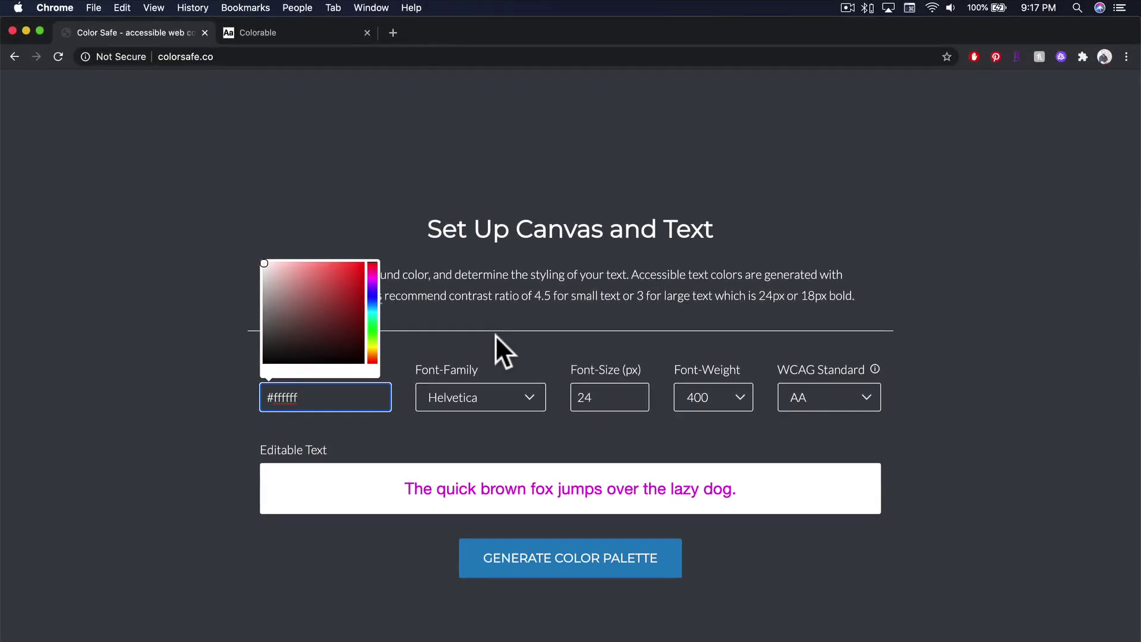
In Colorable, shift the text hue from 200° to 168° and the background hue toward blue.
click(291, 35)
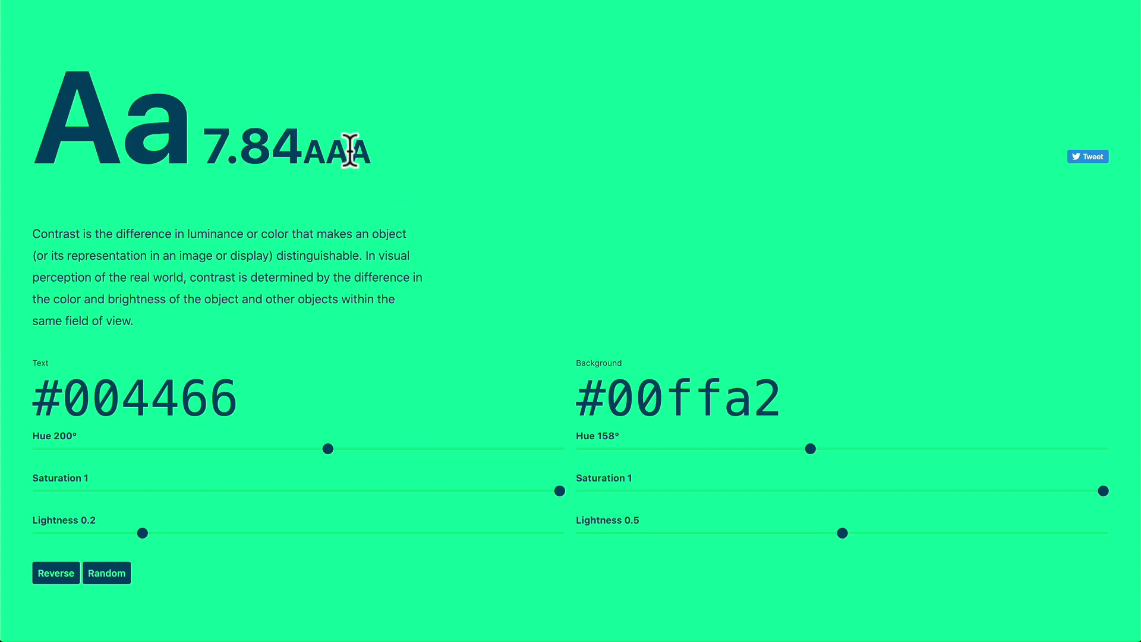
drag(303, 143, 368, 164)
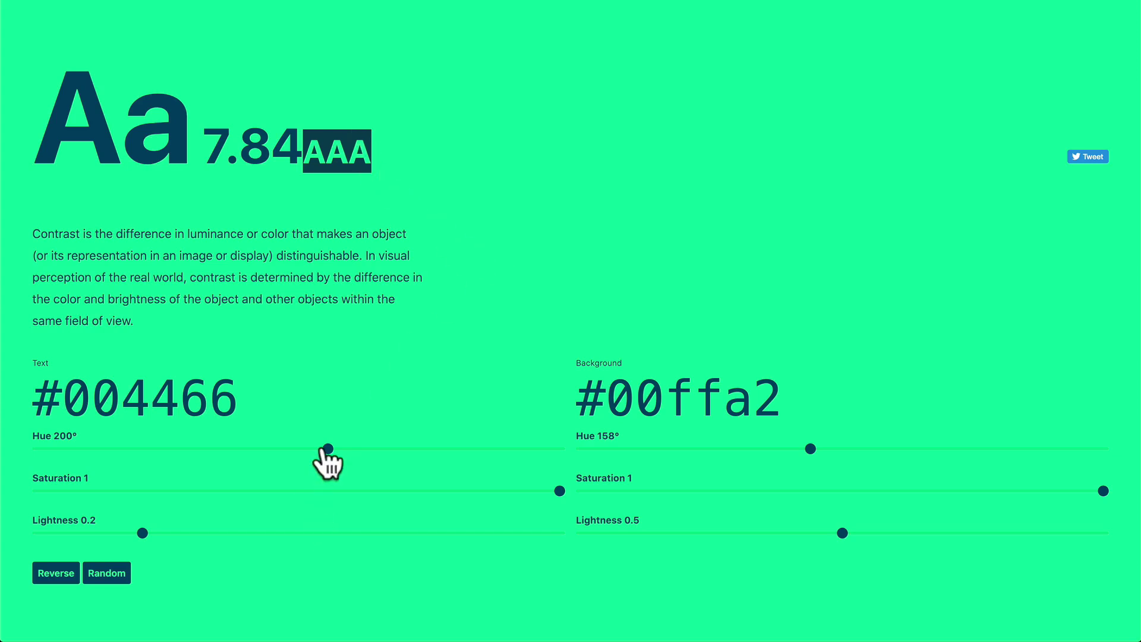
drag(328, 449, 281, 449)
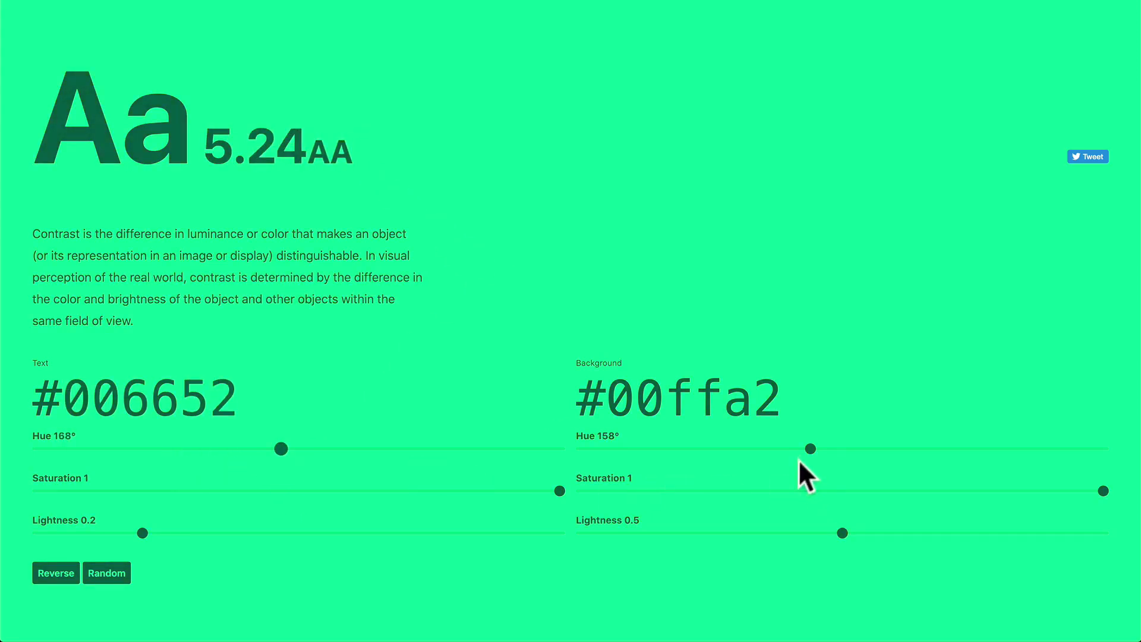
drag(810, 449, 860, 453)
Lighten the text to near-white #fdffff, dropping the rating to 2.04 Fail.
scroll(860, 454, down, 1)
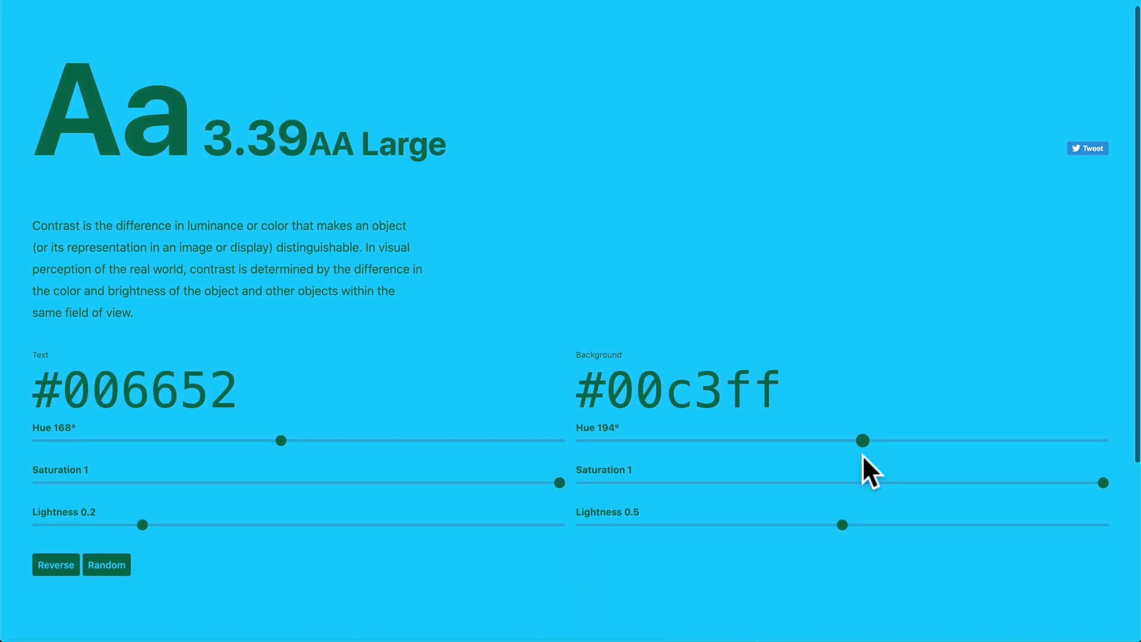
scroll(861, 454, down, 1)
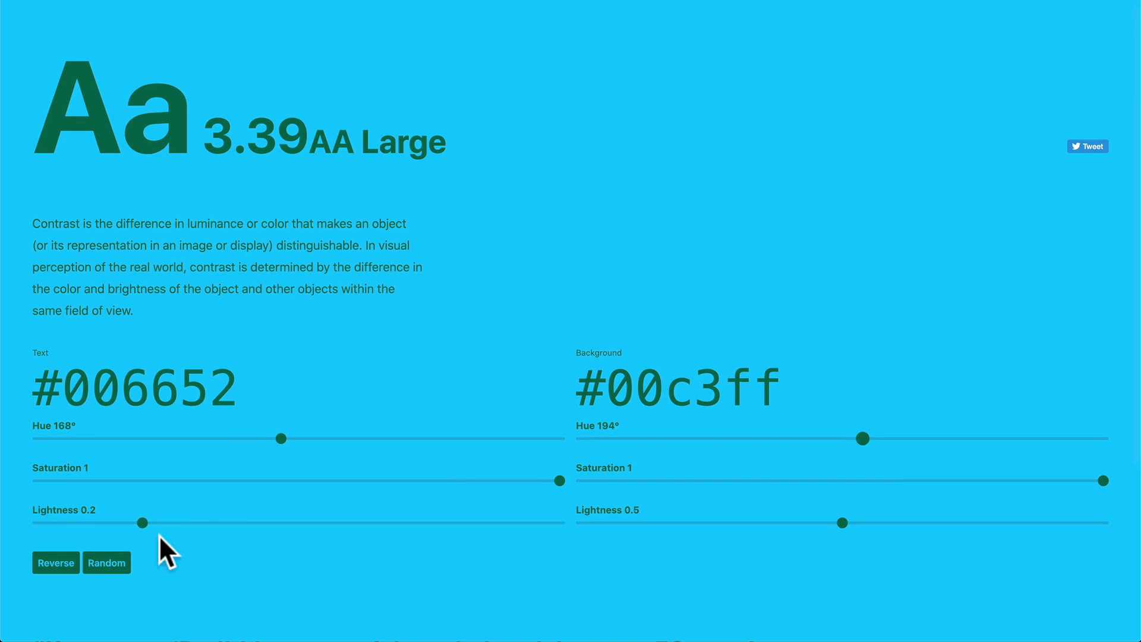
drag(140, 524, 611, 555)
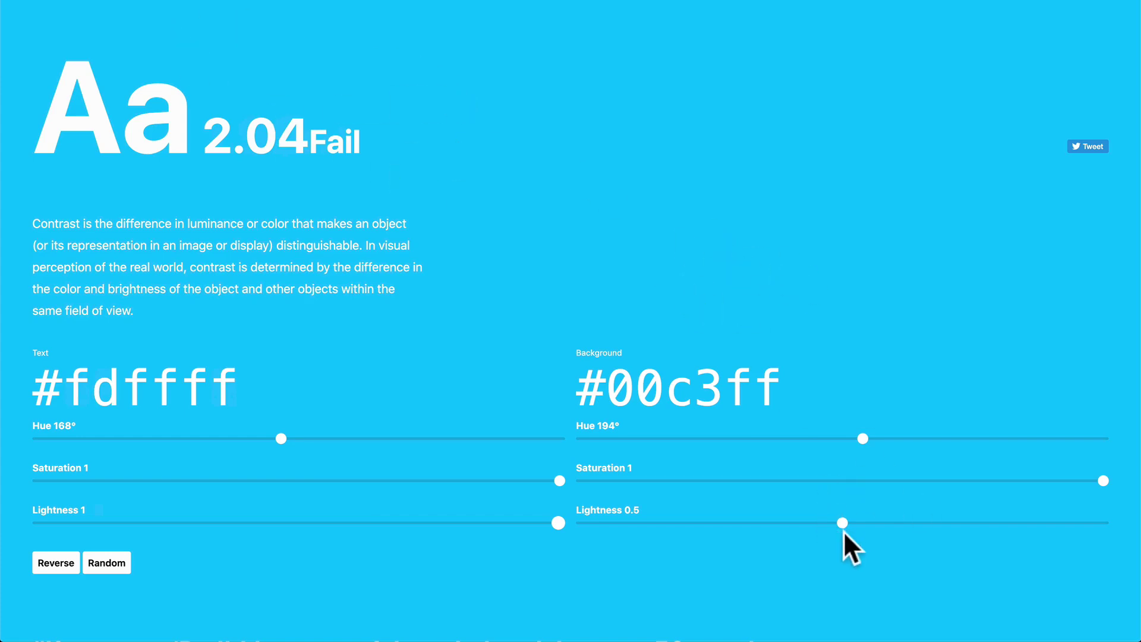
Darken the background to #00546e so the white text scores 8.39 AAA.
drag(849, 528, 1078, 522)
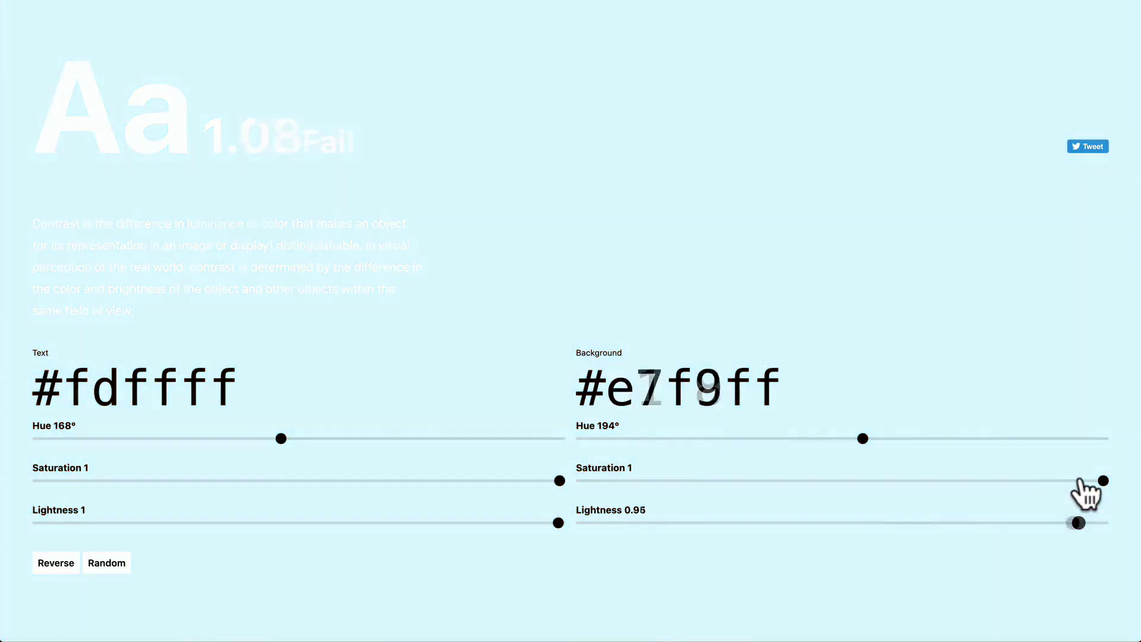
drag(1080, 481, 694, 523)
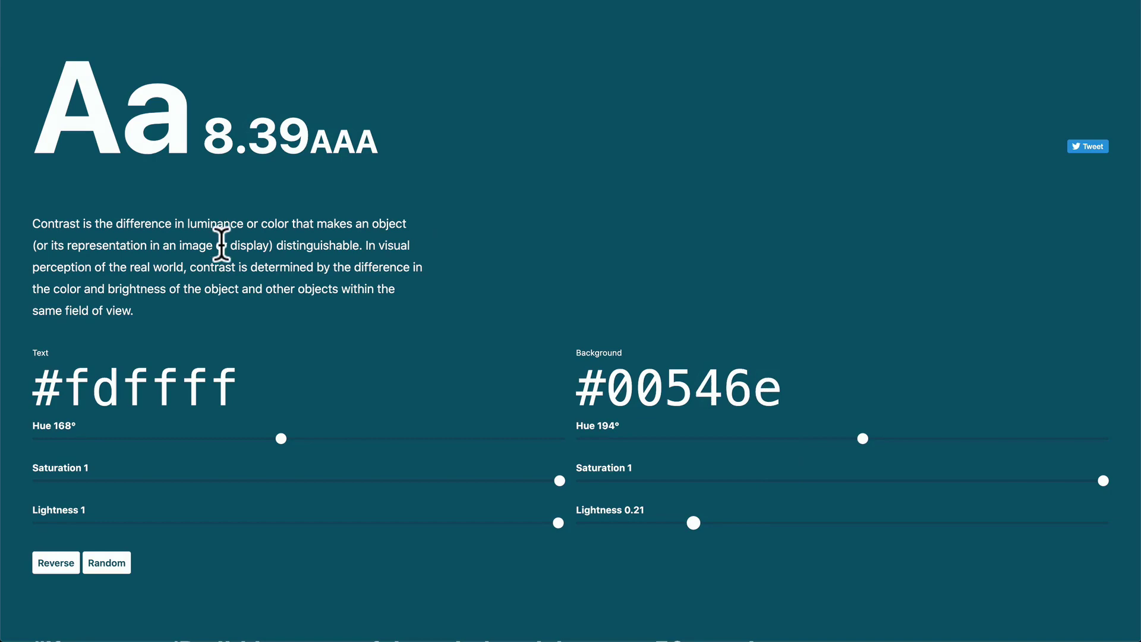
scroll(152, 575, down, 5)
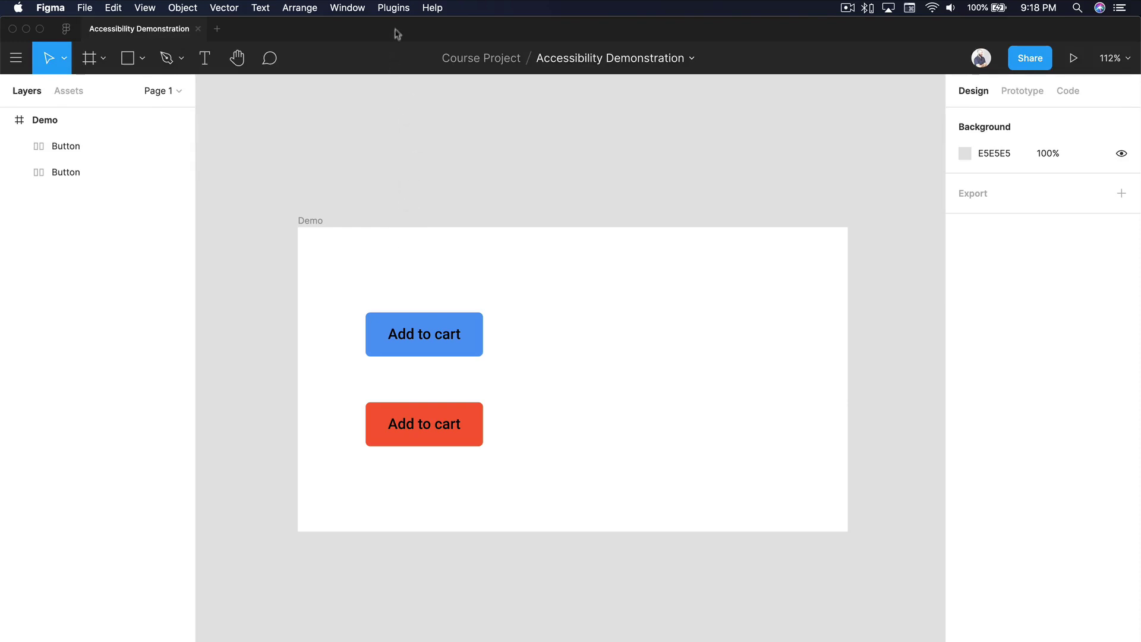
Launch the Contrast plugin and bring the Add to cart buttons into view.
click(394, 8)
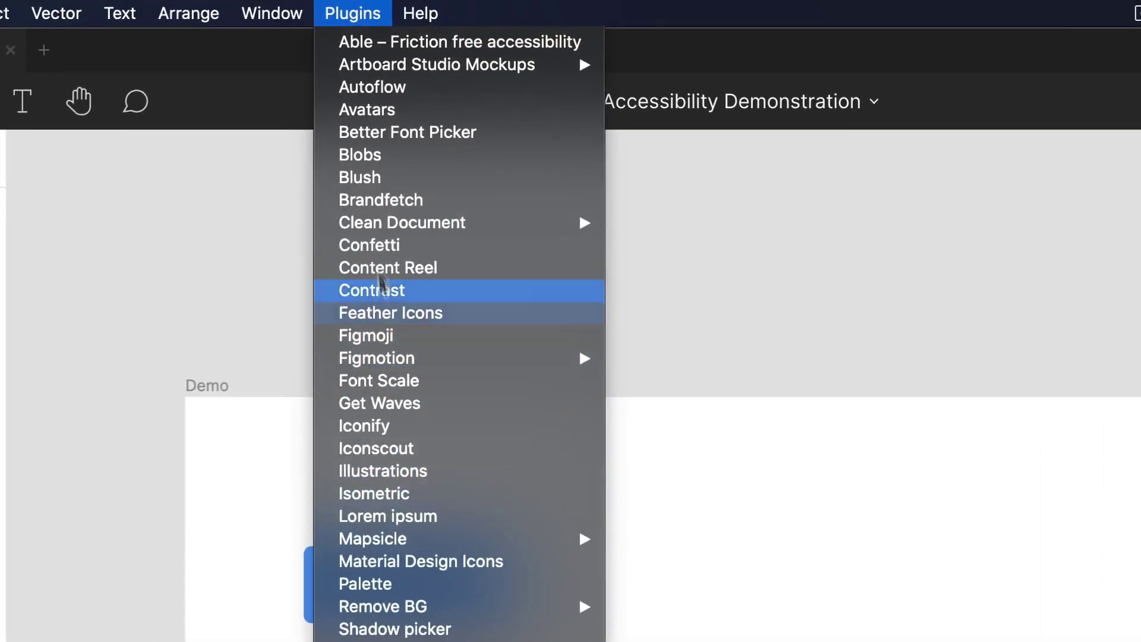
click(401, 295)
scroll(618, 406, left, 10)
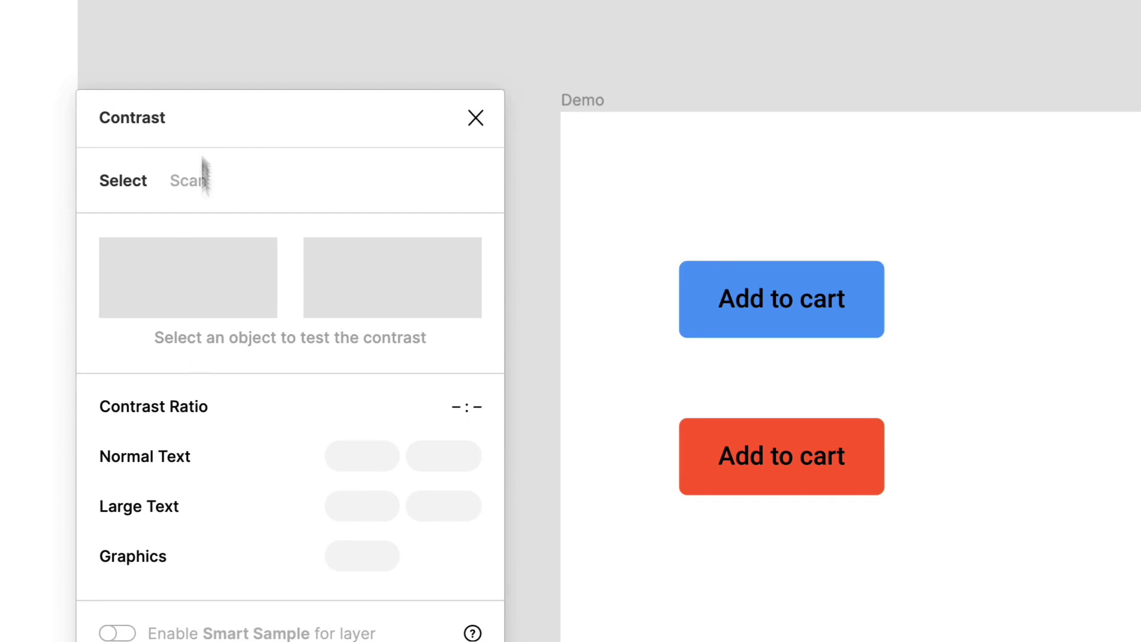
scroll(852, 256, left, 1)
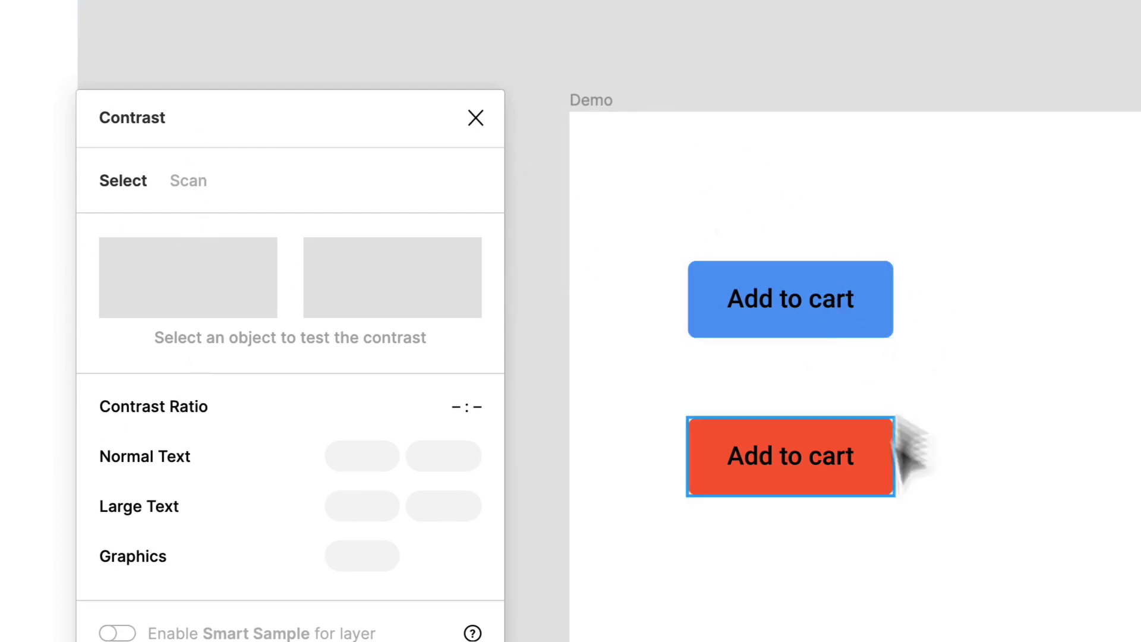
scroll(1040, 329, up, 3)
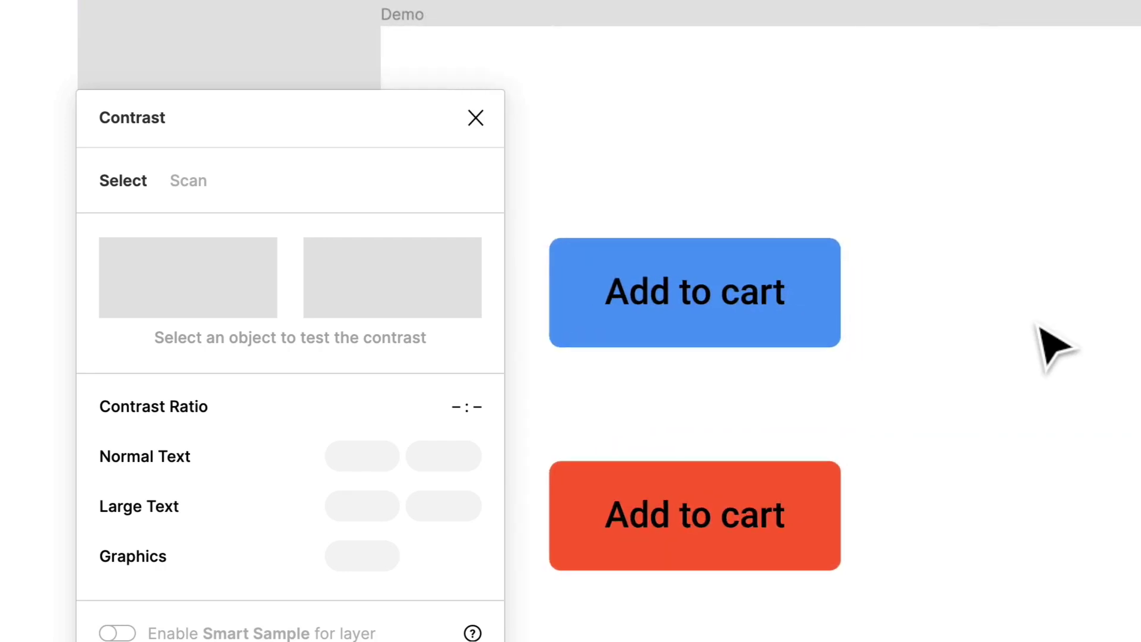
scroll(1055, 347, left, 3)
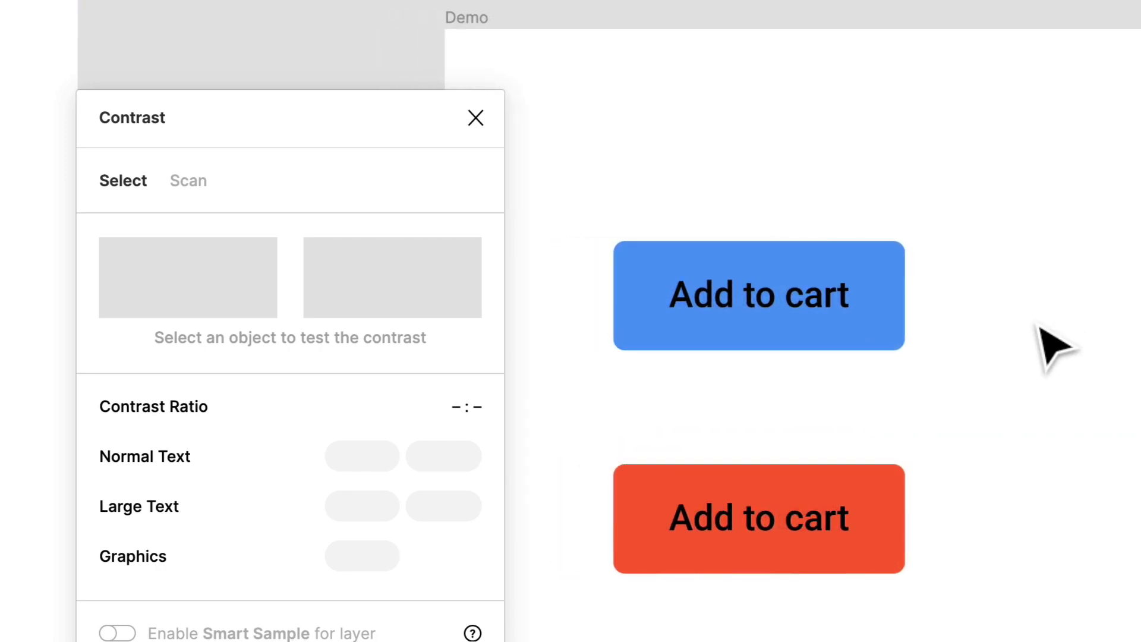
scroll(1055, 347, down, 1)
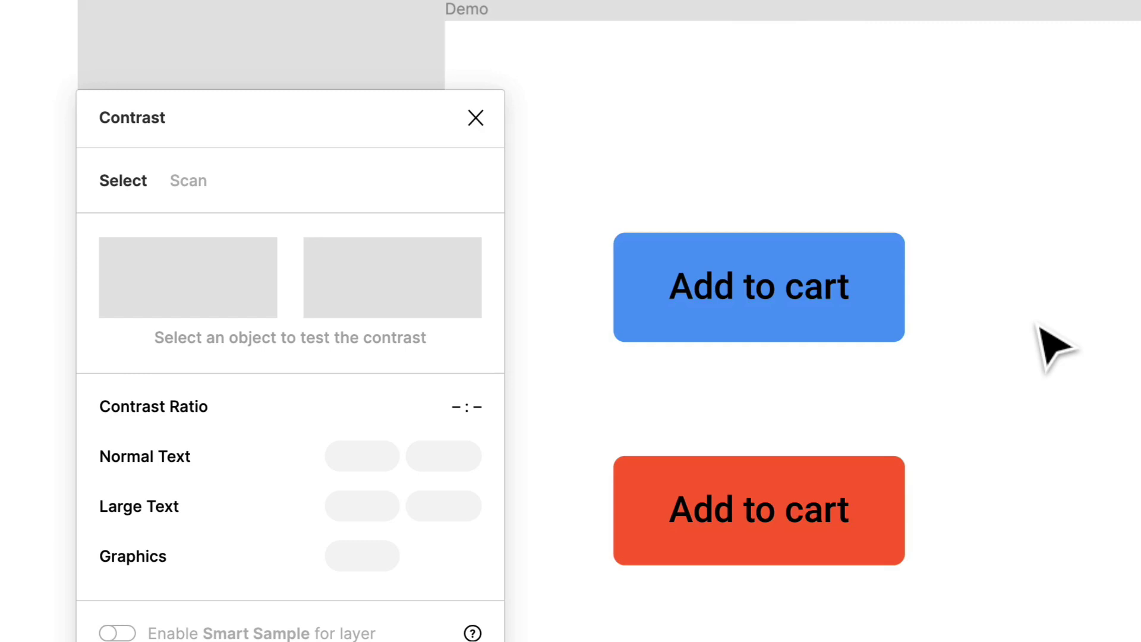
scroll(1050, 339, right, 1)
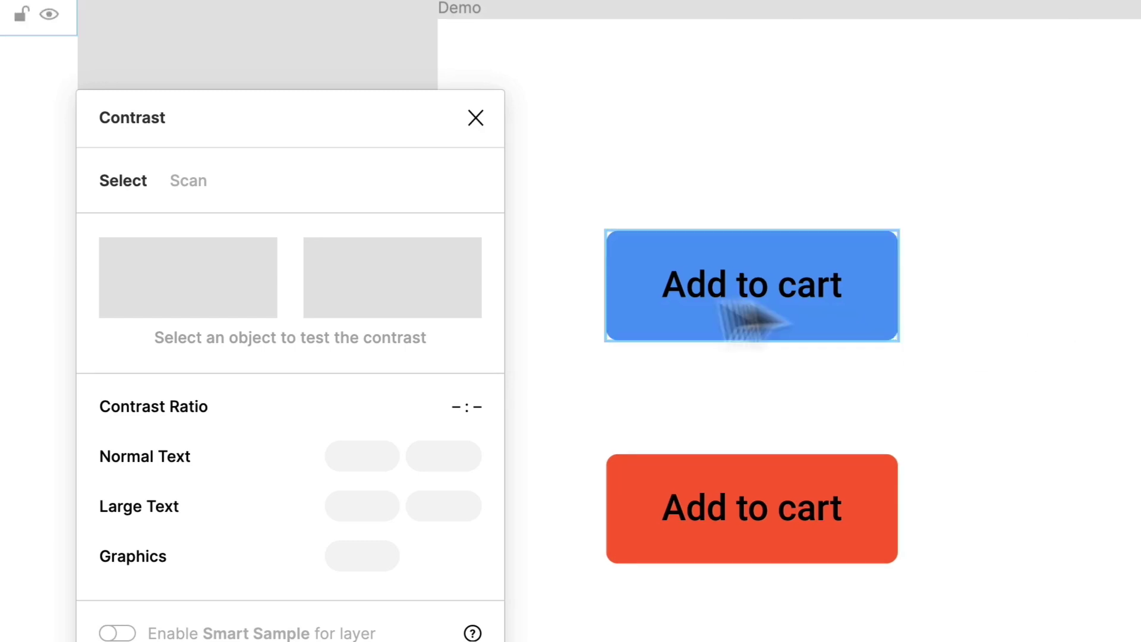
Check the black button text: 7.28:1 on blue #4D9AF7 and 7.2:1 on orange #FF6633, both AAA.
click(754, 312)
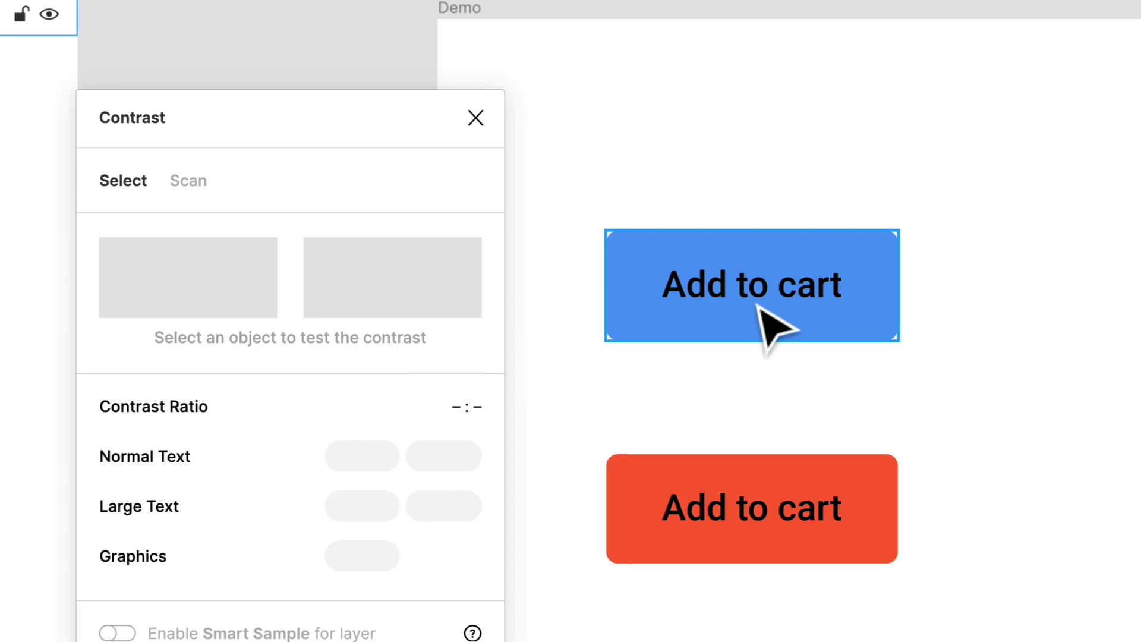
key(Escape)
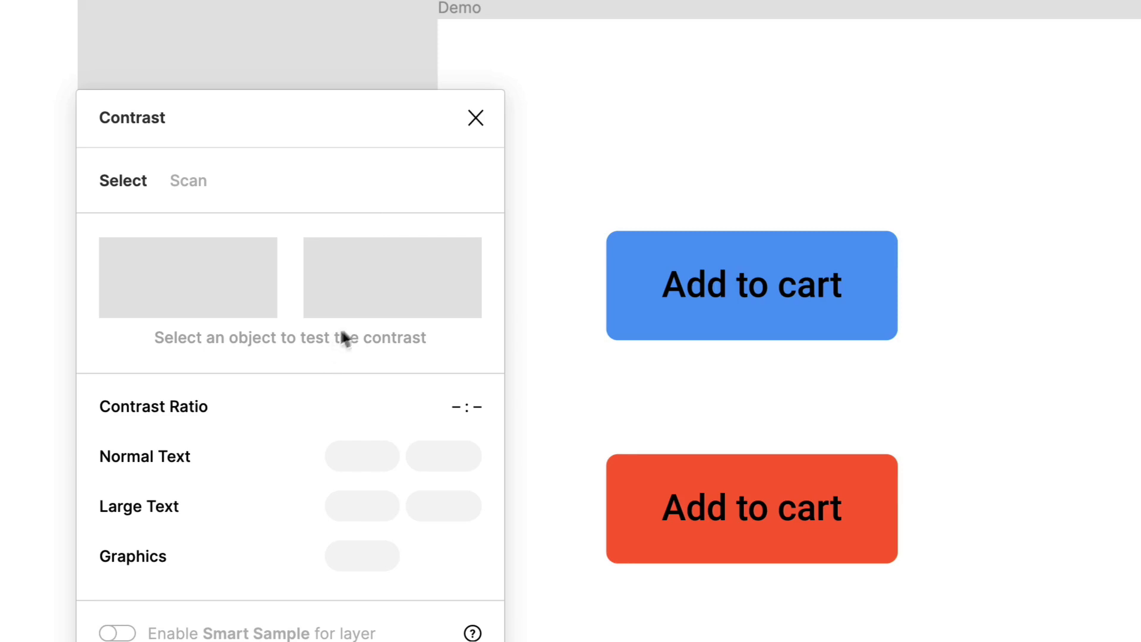
click(764, 326)
double_click(782, 321)
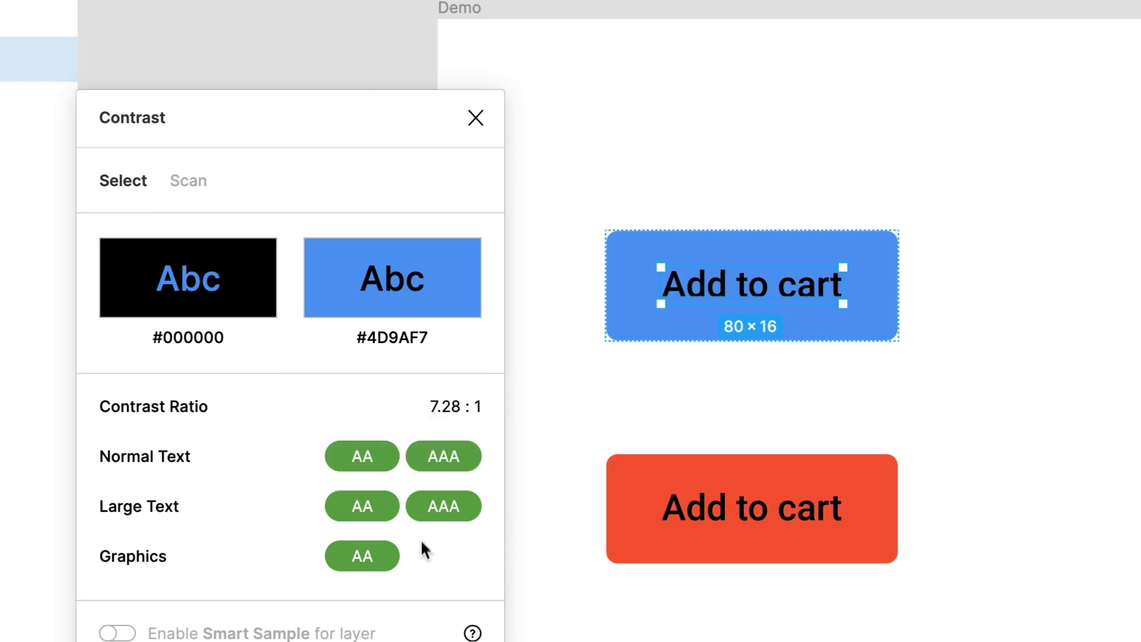
double_click(797, 538)
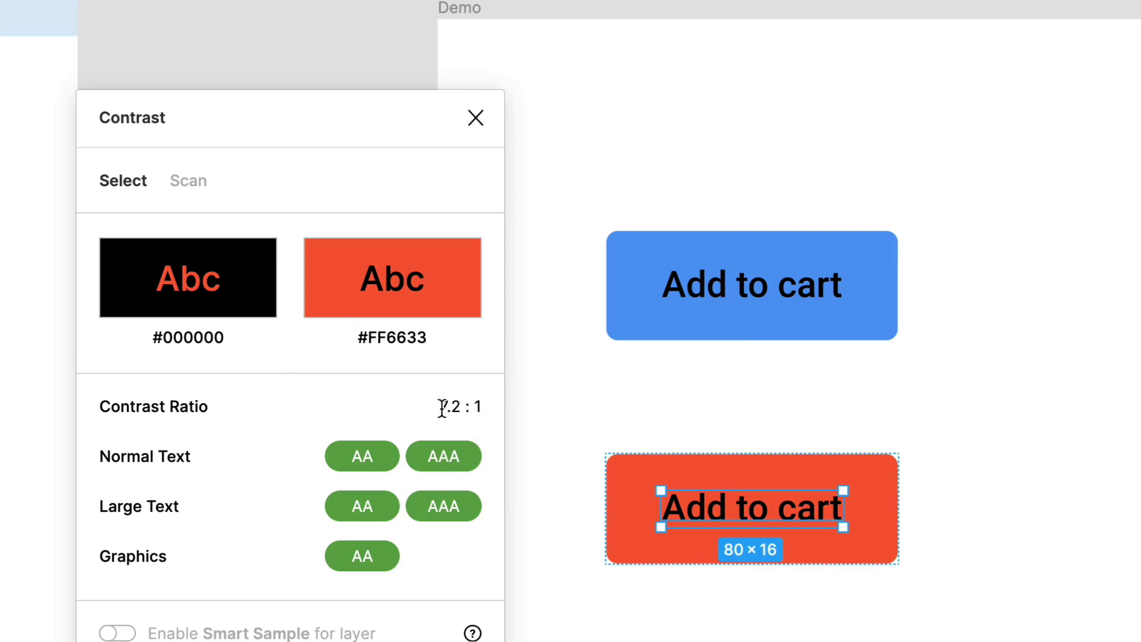
click(795, 427)
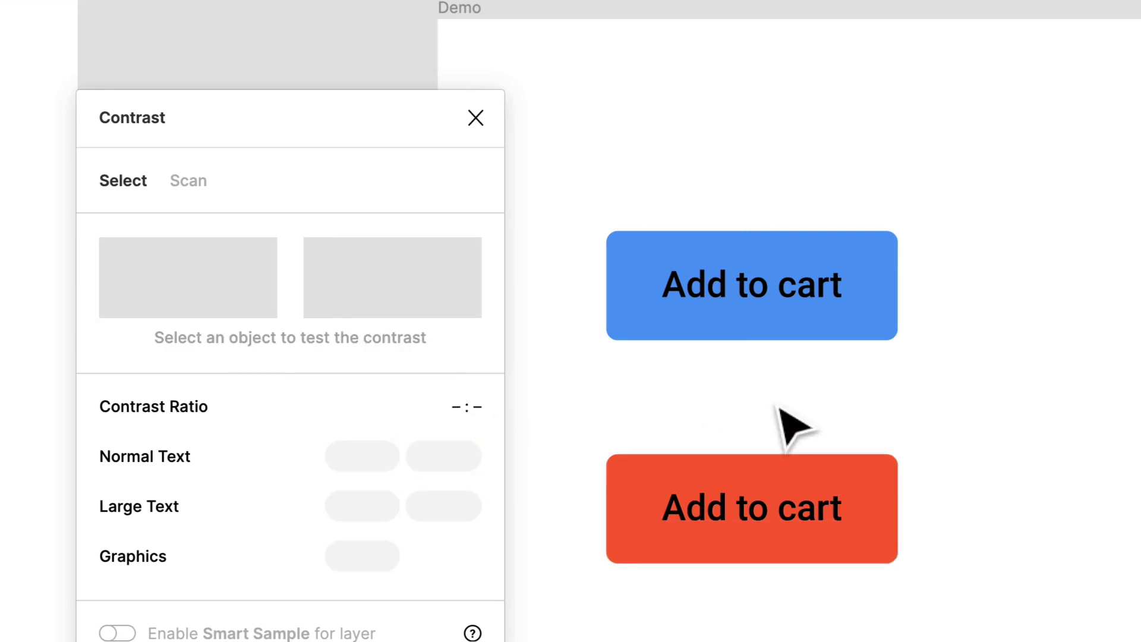
click(759, 300)
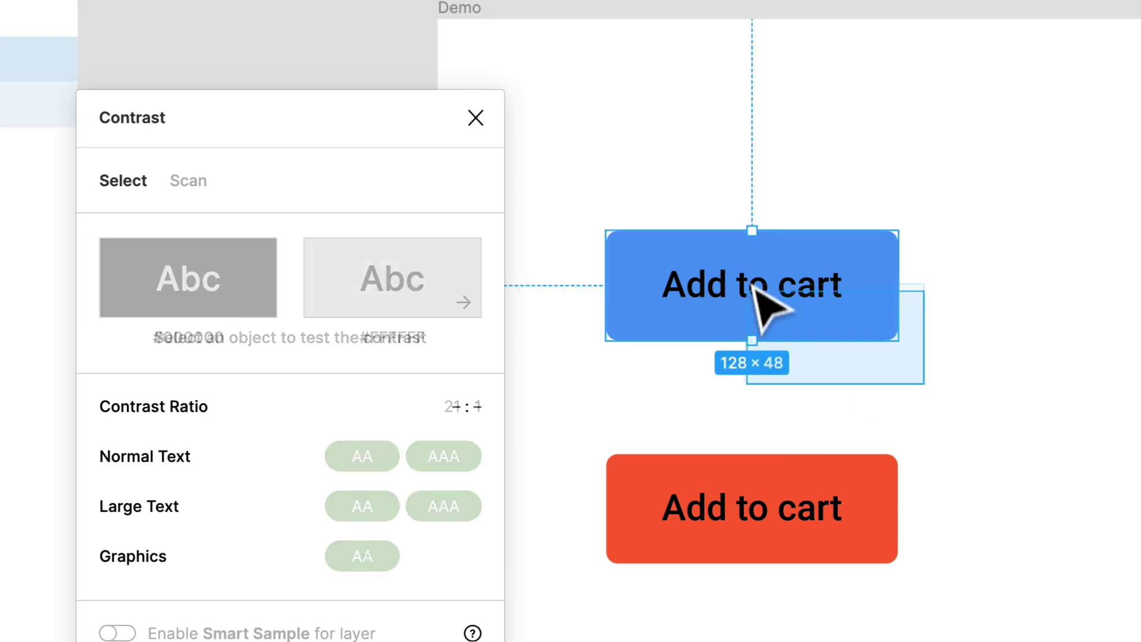
Duplicate the blue button to its right and make the copy's text white #FFFFFF, rated 2.88:1.
scroll(820, 306, right, 5)
drag(642, 293, 1065, 310)
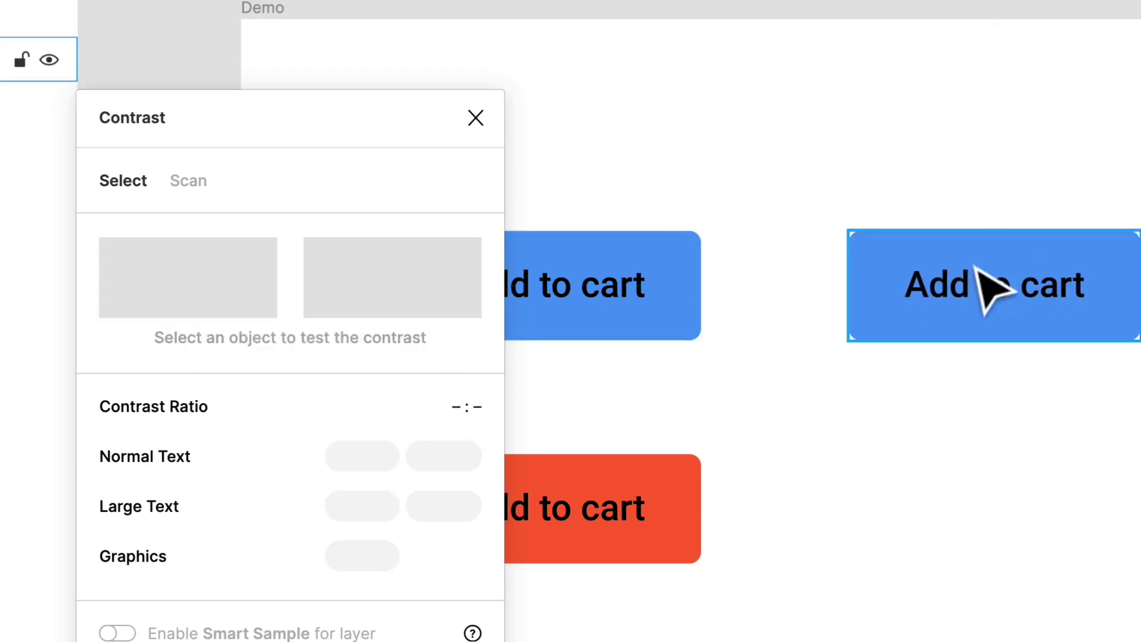
scroll(988, 288, right, 3)
scroll(975, 301, up, 5)
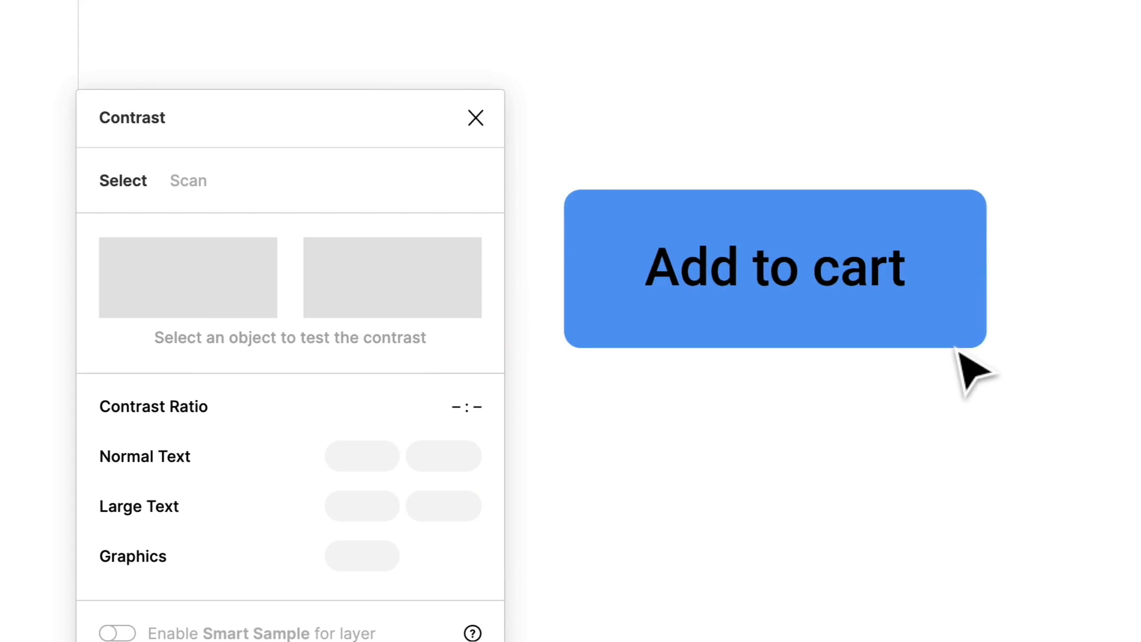
click(815, 285)
double_click(815, 285)
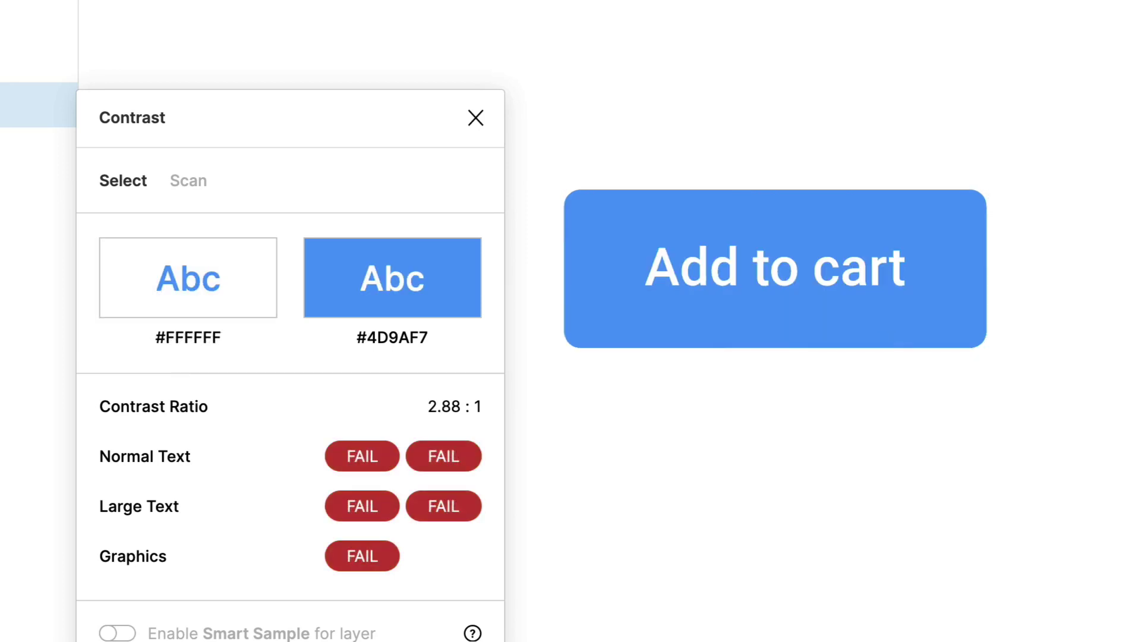
click(953, 445)
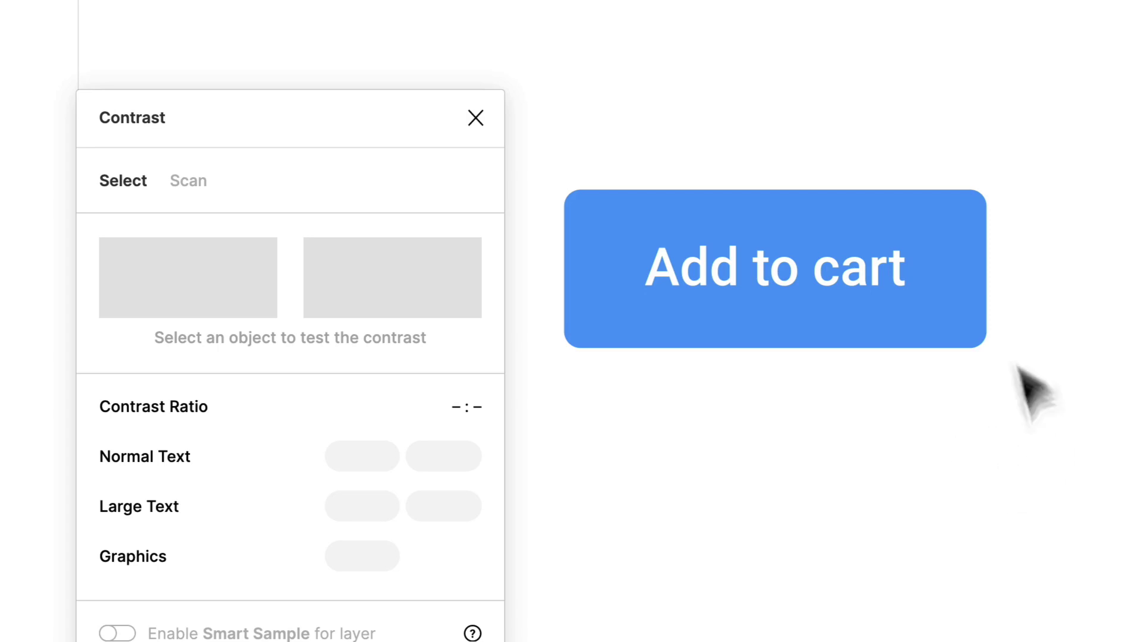
Recheck the contrast of the white-text blue button's label.
click(748, 287)
double_click(745, 275)
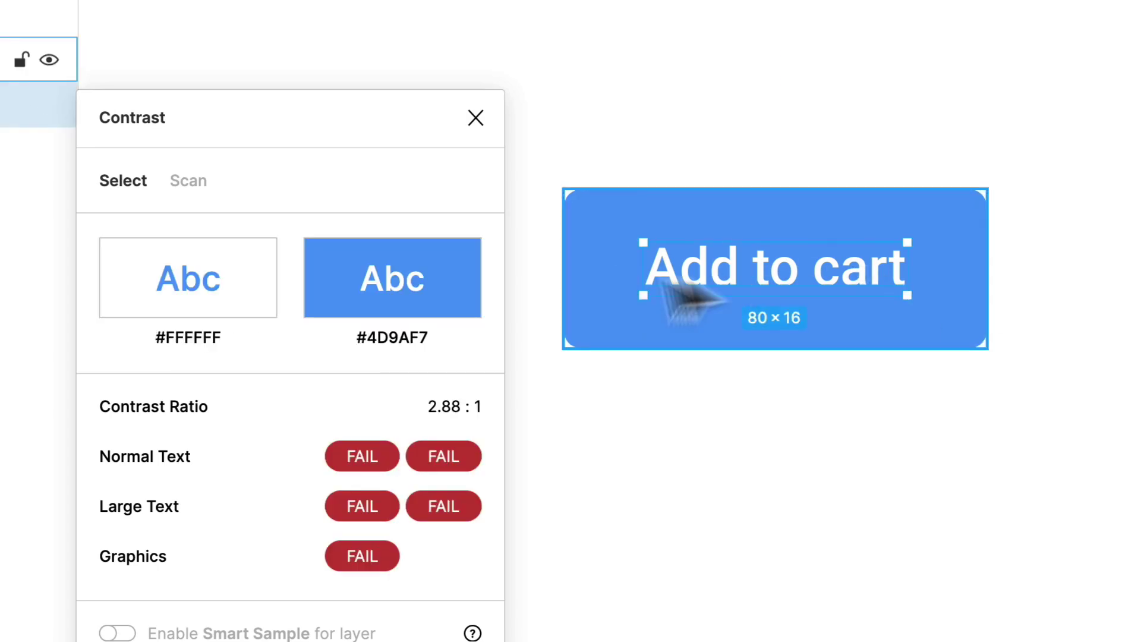
click(861, 154)
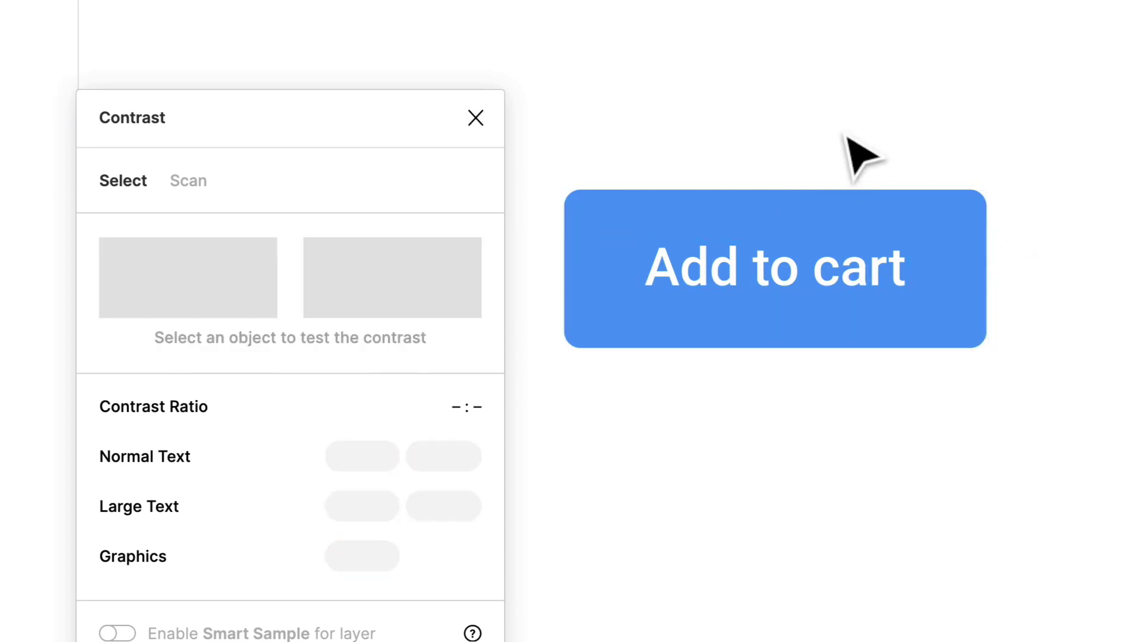
click(808, 338)
double_click(832, 300)
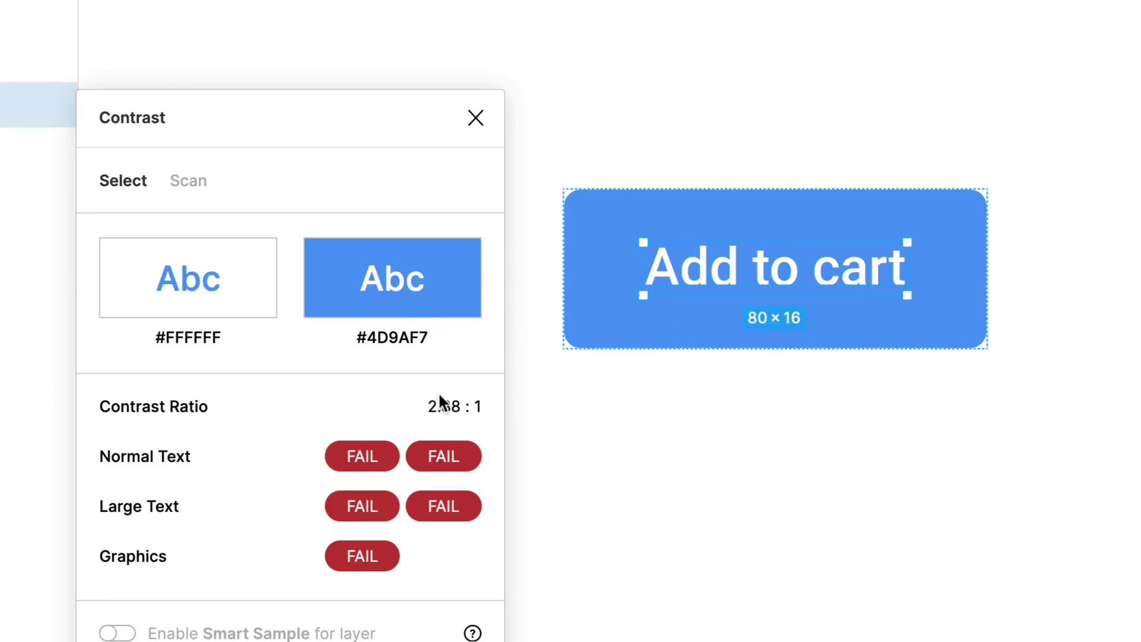
scroll(827, 446, left, 8)
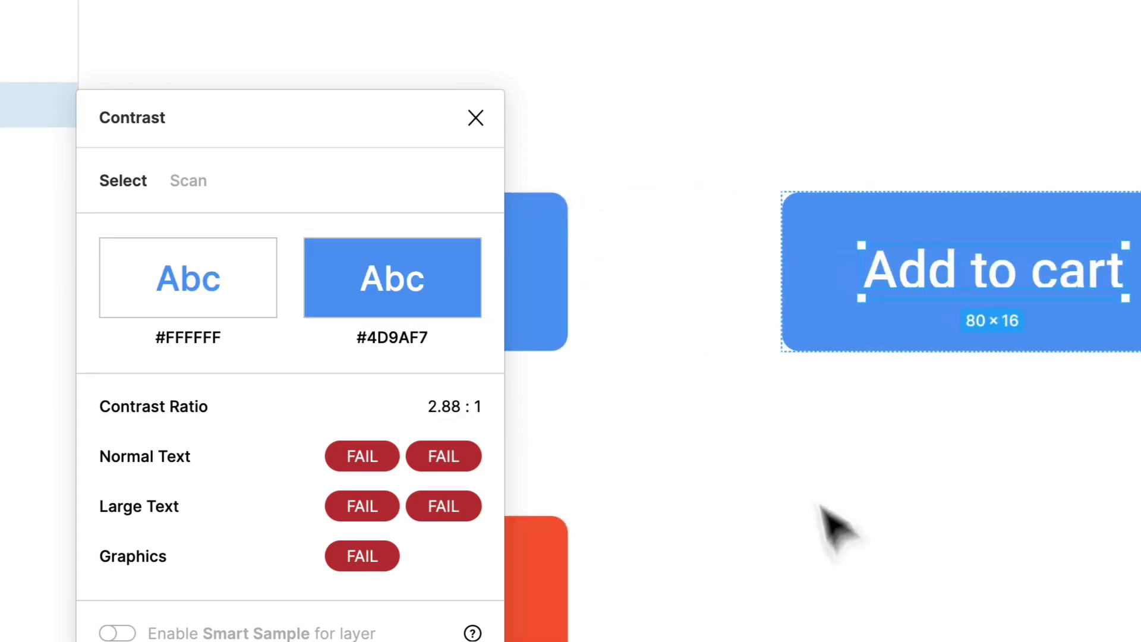
Duplicate the orange button below the white-text blue one and make its text white.
drag(618, 589, 1067, 581)
double_click(1067, 579)
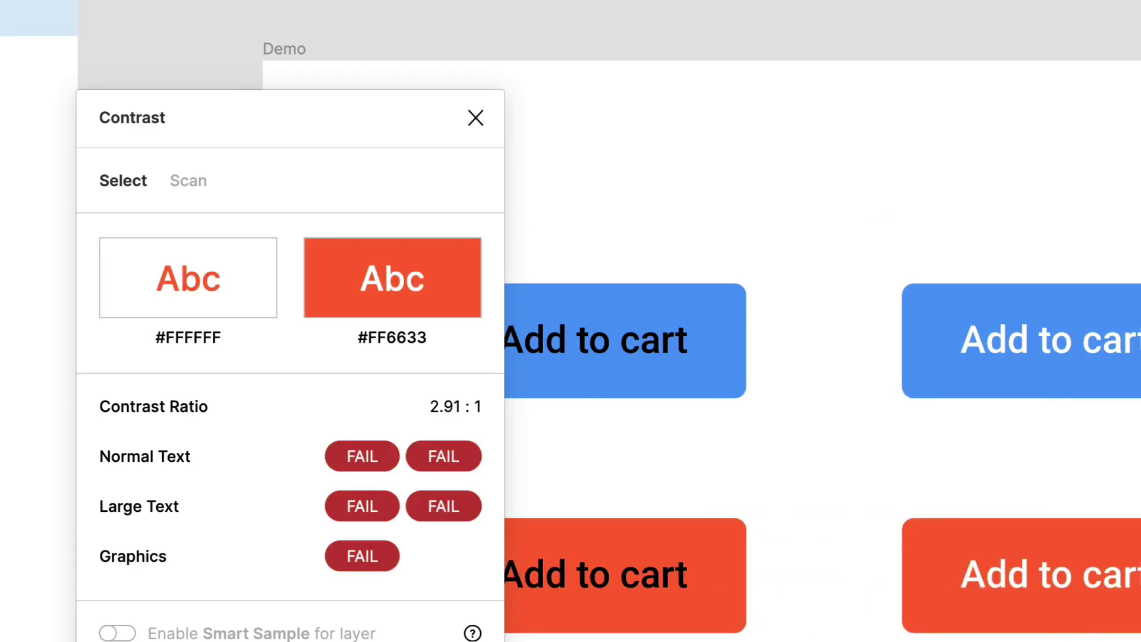
key(Escape)
click(1079, 627)
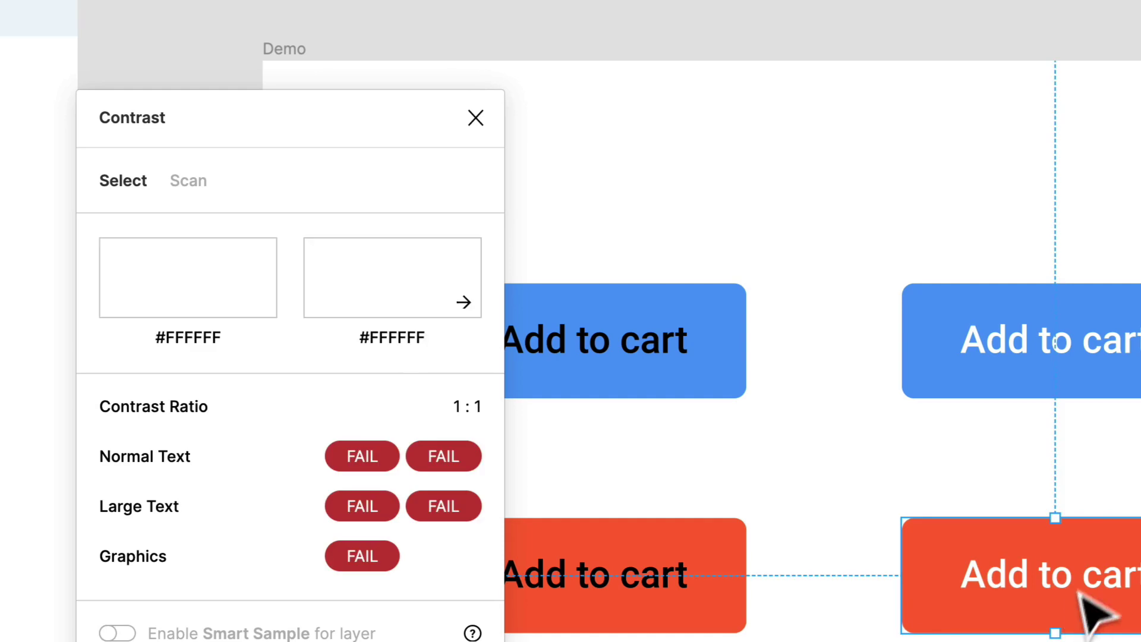
key(Return)
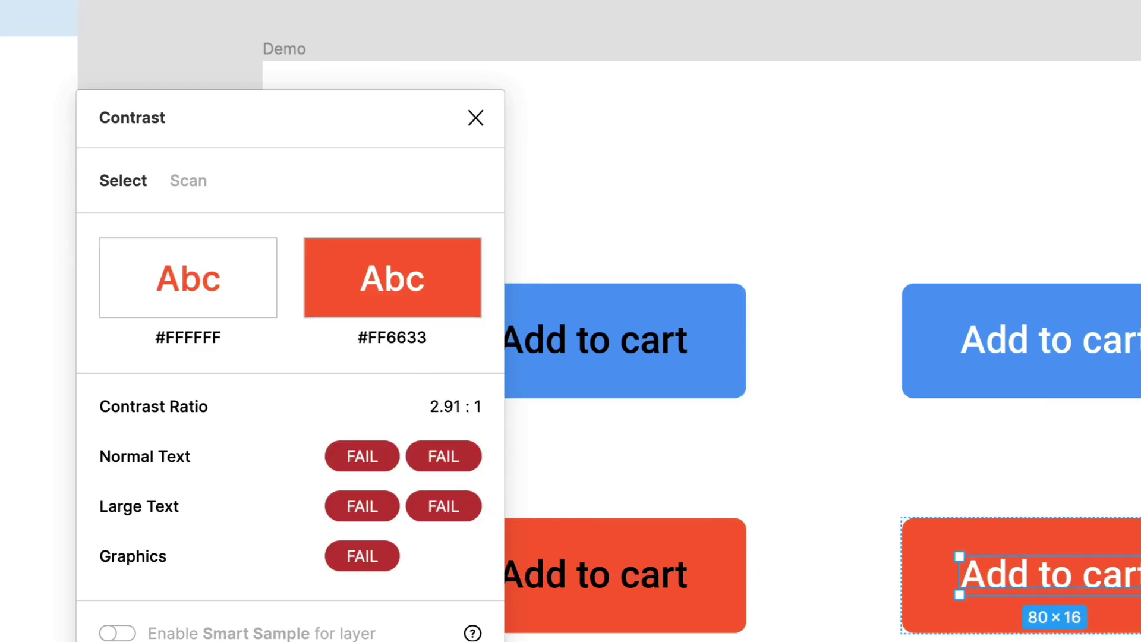
Read both white-text buttons' contrast; the orange copy fails at 2.91:1 on #FF6633.
click(1099, 363)
key(Return)
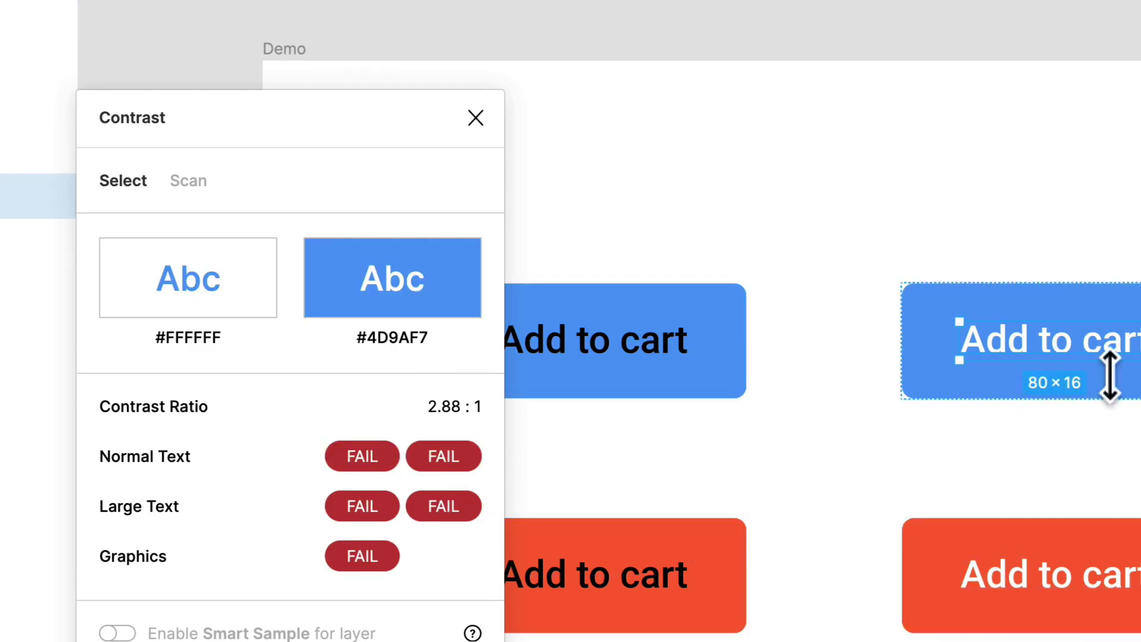
click(1096, 589)
key(Return)
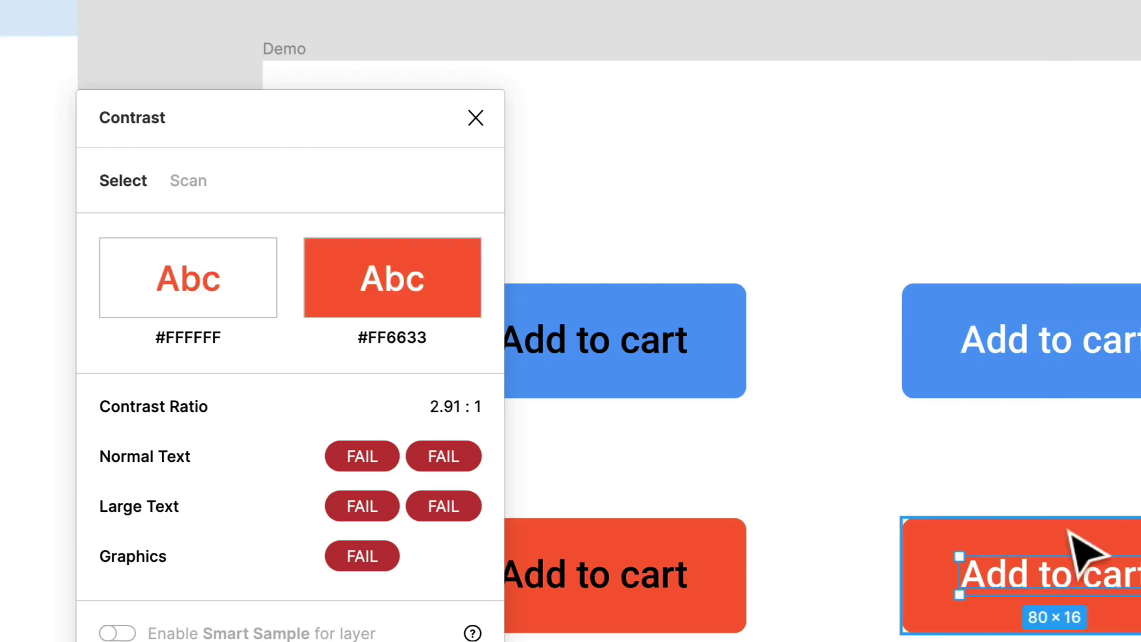
click(1067, 476)
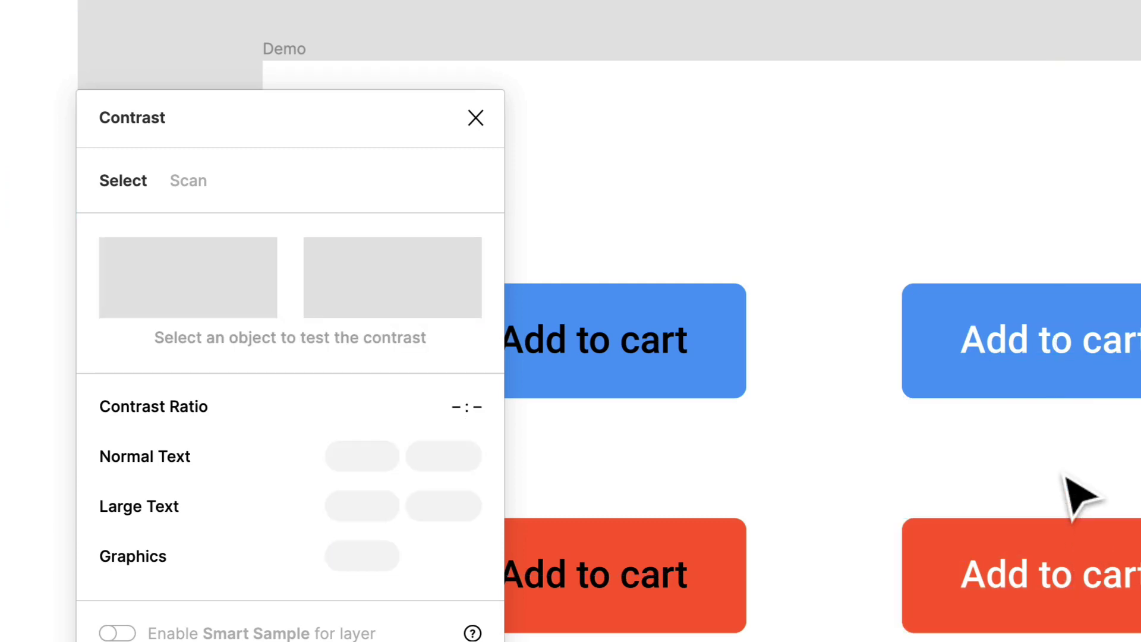
Close the Contrast plugin panel.
click(476, 118)
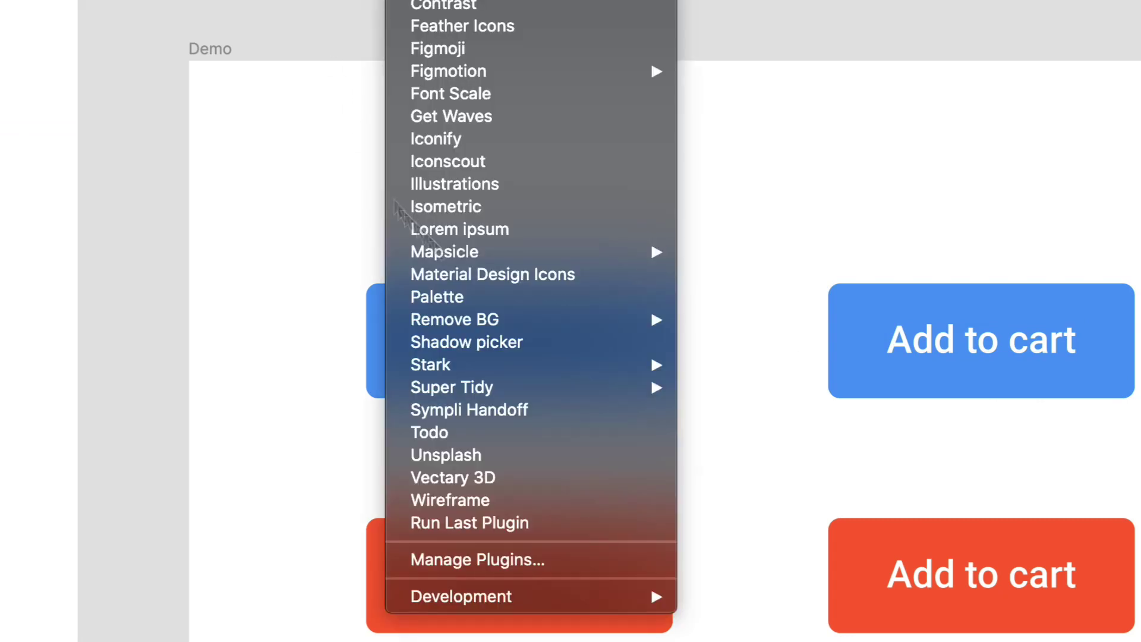
Run Stark's contrast checker on the black-text blue button, confirming 7.28:1.
mouse_move(499, 374)
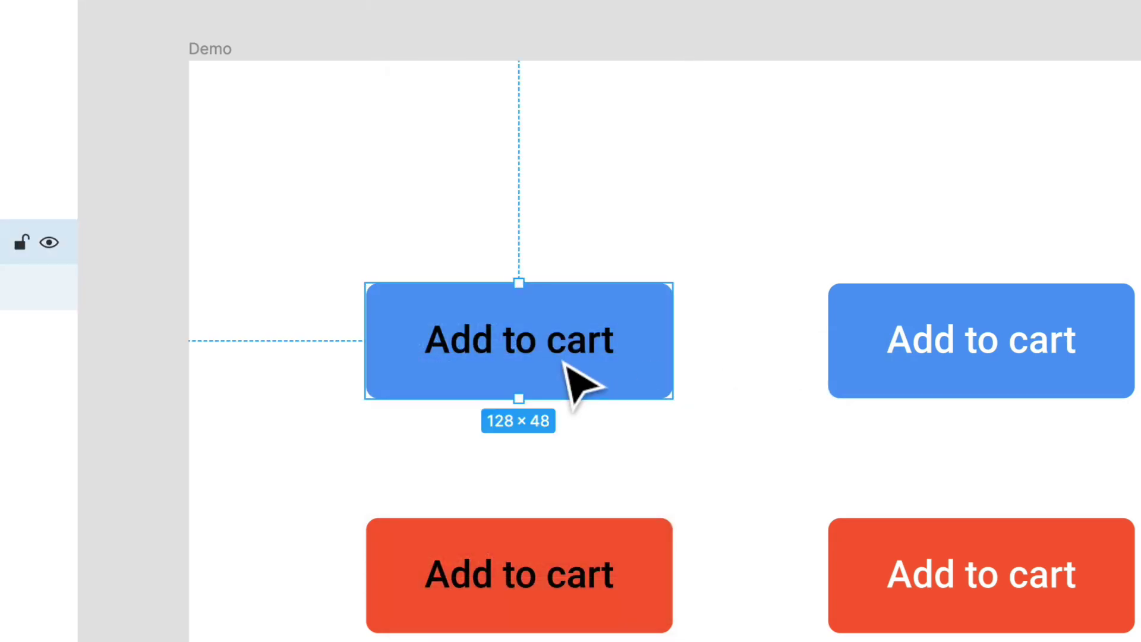
click(416, 1)
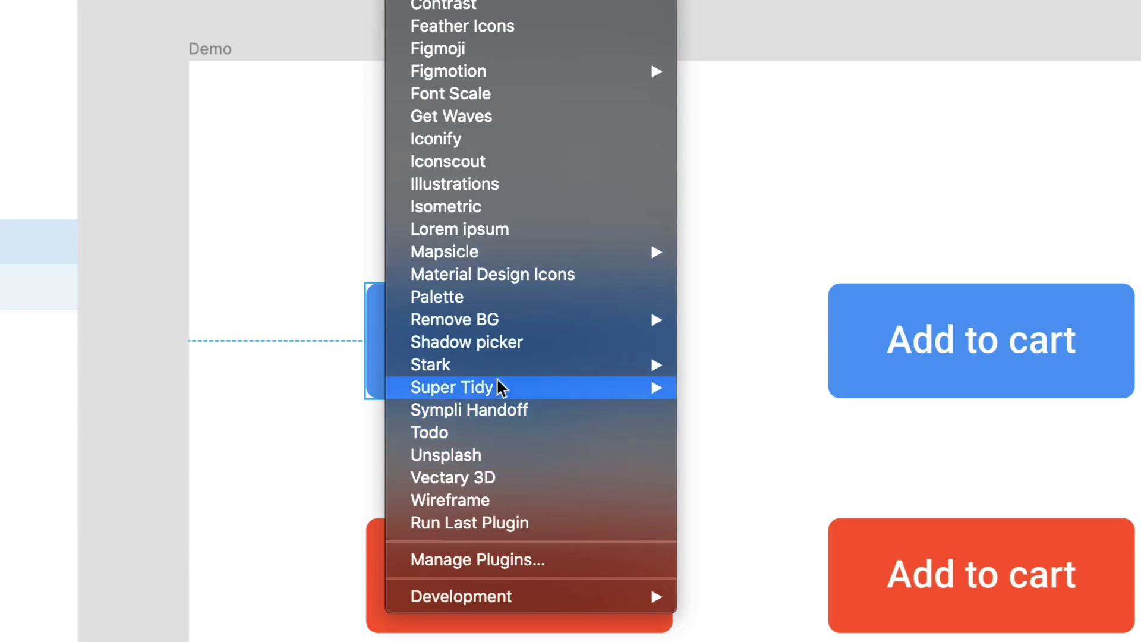
click(710, 388)
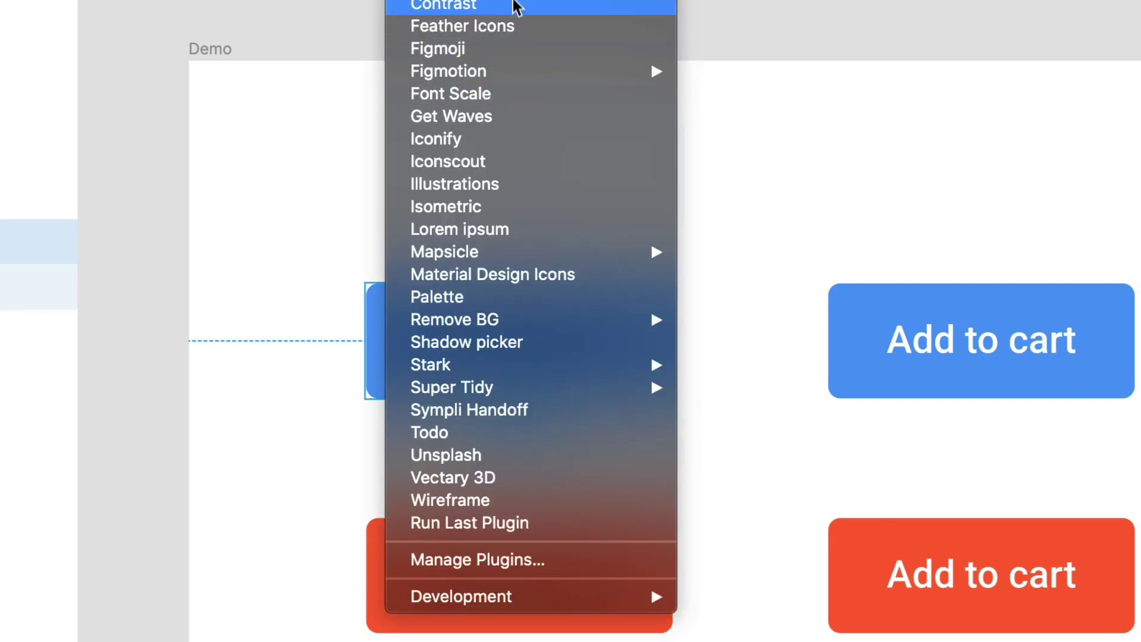
Run the Contrast plugin, move its panel aside, and check black-on-blue text passes at 7.28:1.
click(517, 5)
drag(459, 119, 288, 0)
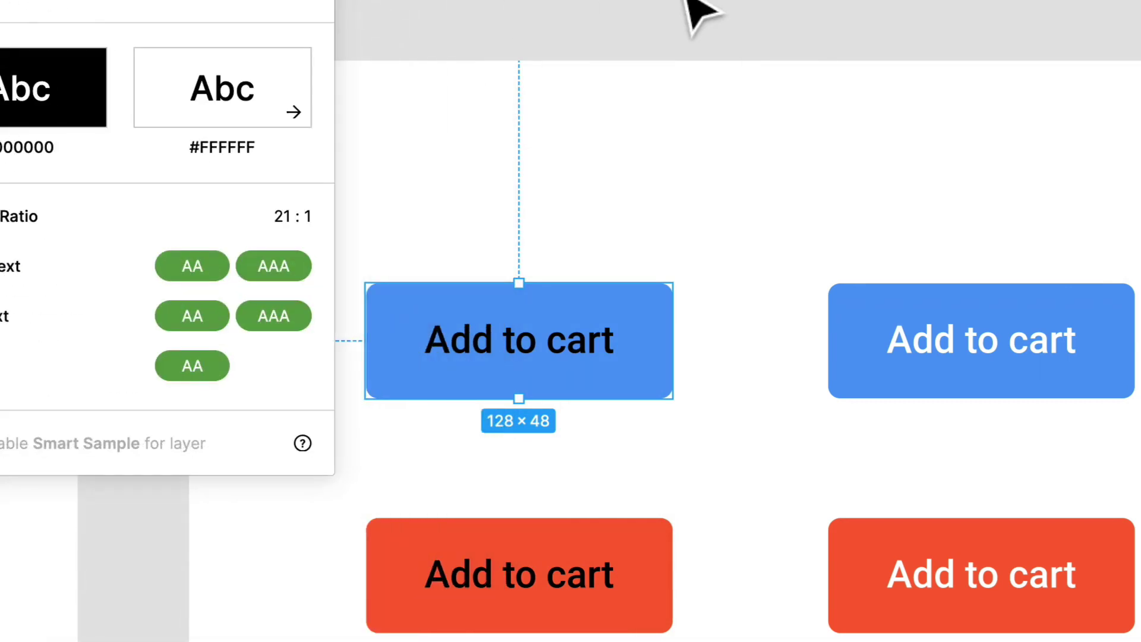
double_click(530, 378)
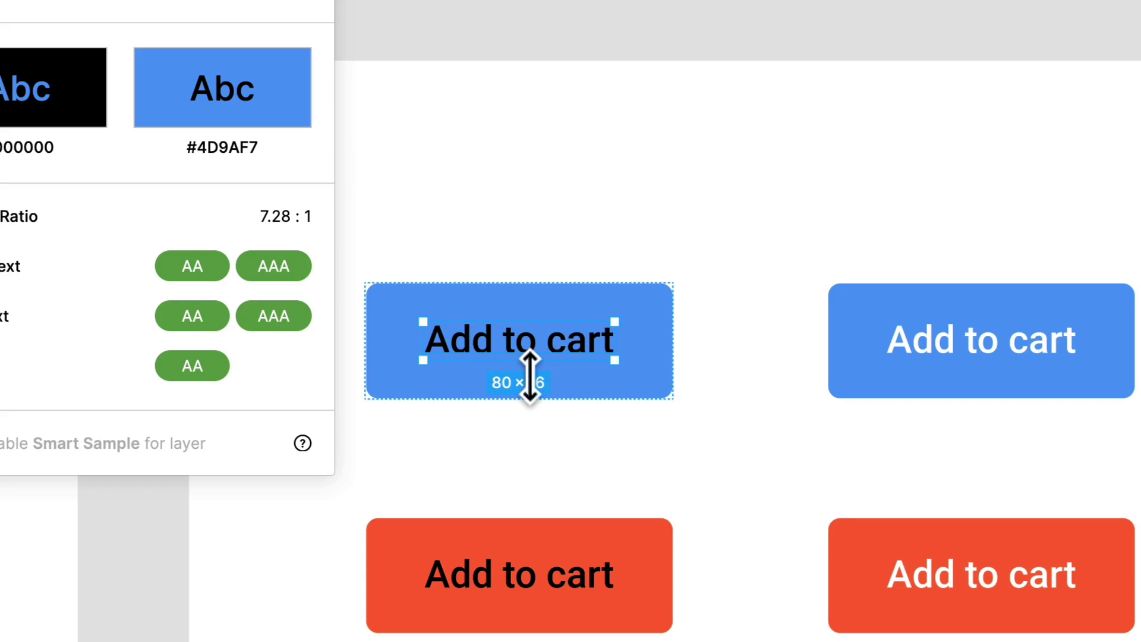
click(581, 264)
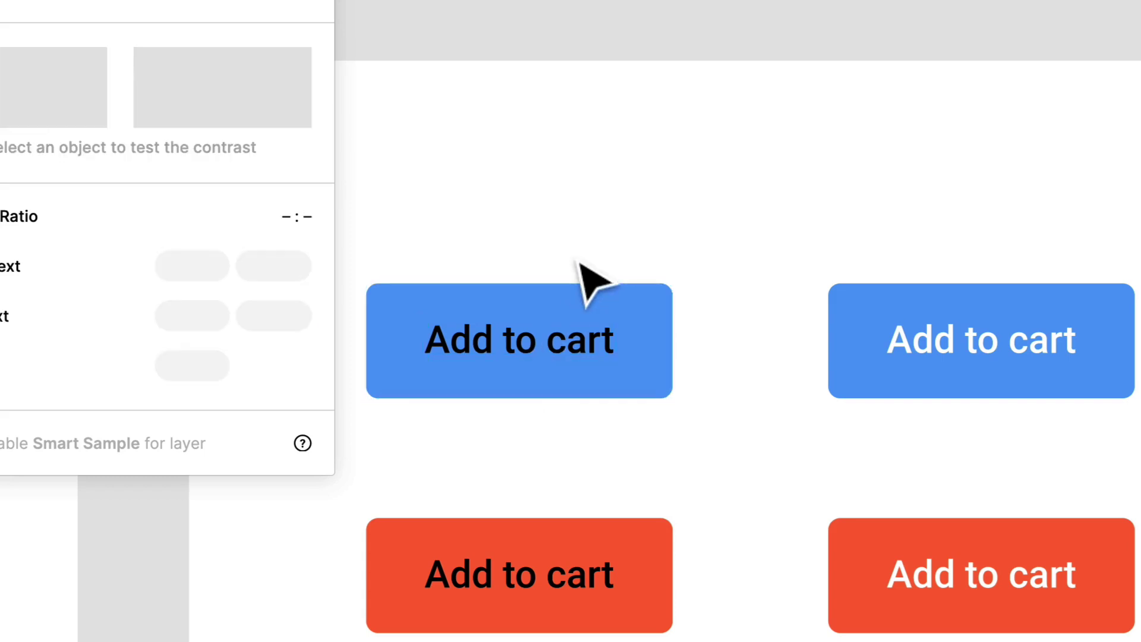
Test the other button labels, confirming white text on orange fails at 2.91:1.
double_click(553, 352)
click(1077, 368)
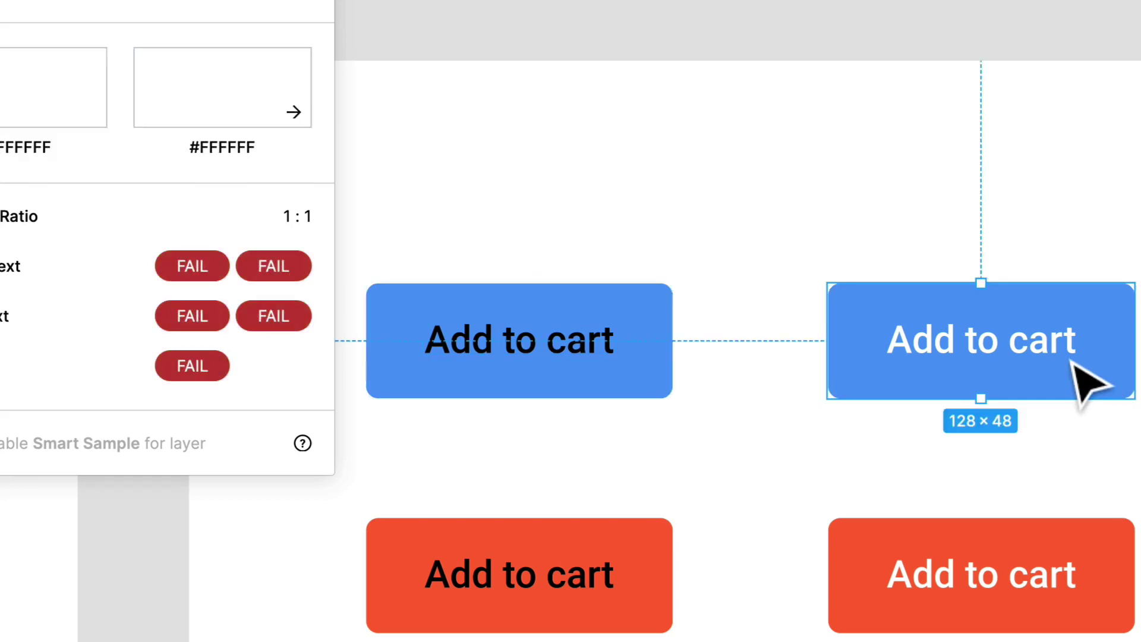
double_click(1073, 363)
double_click(1067, 593)
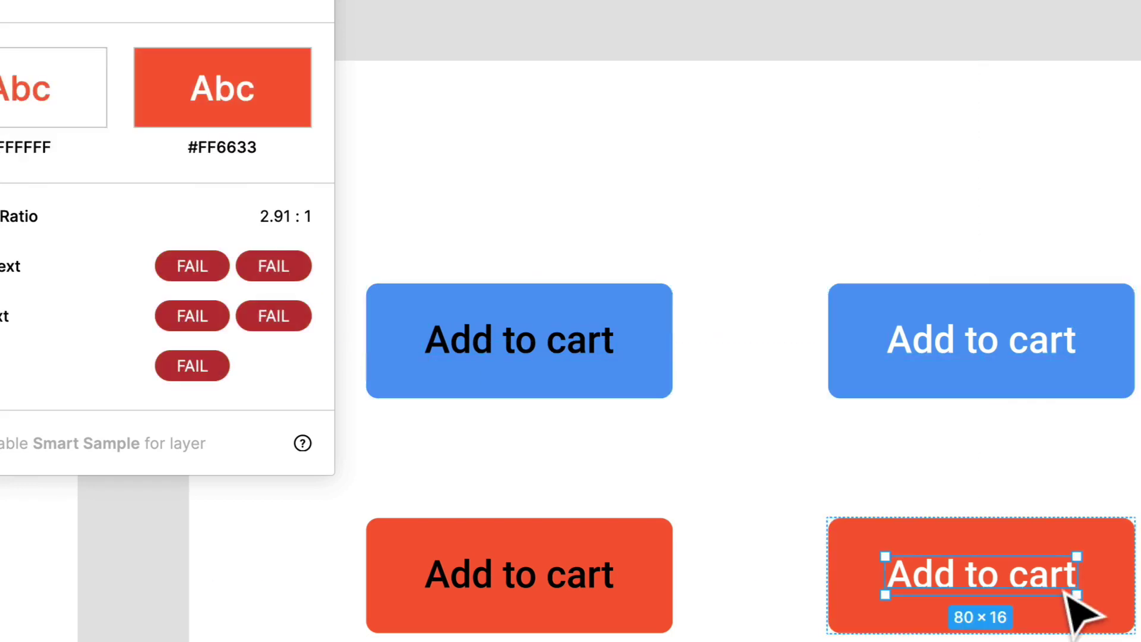
key(Escape)
scroll(1129, 298, down, 2)
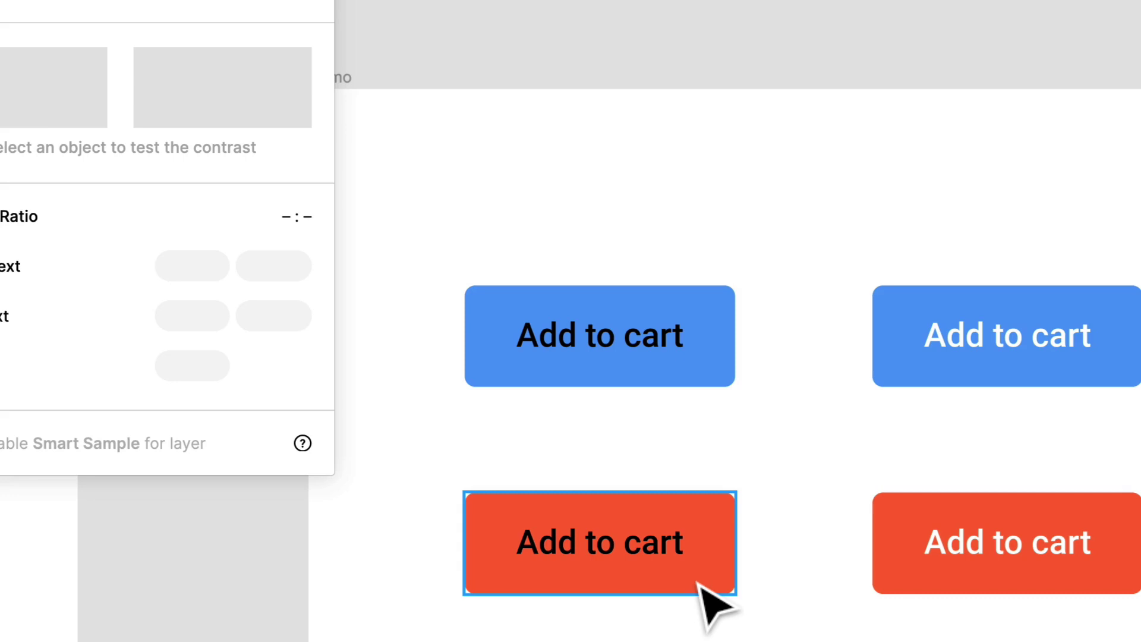
key(Escape)
scroll(719, 416, up, 1)
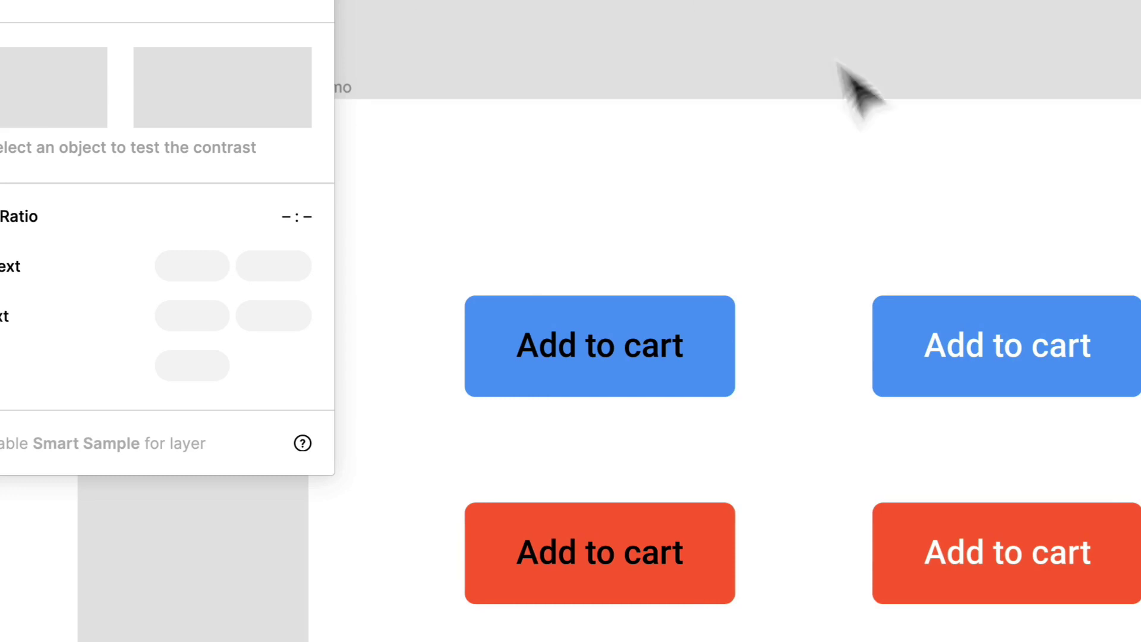